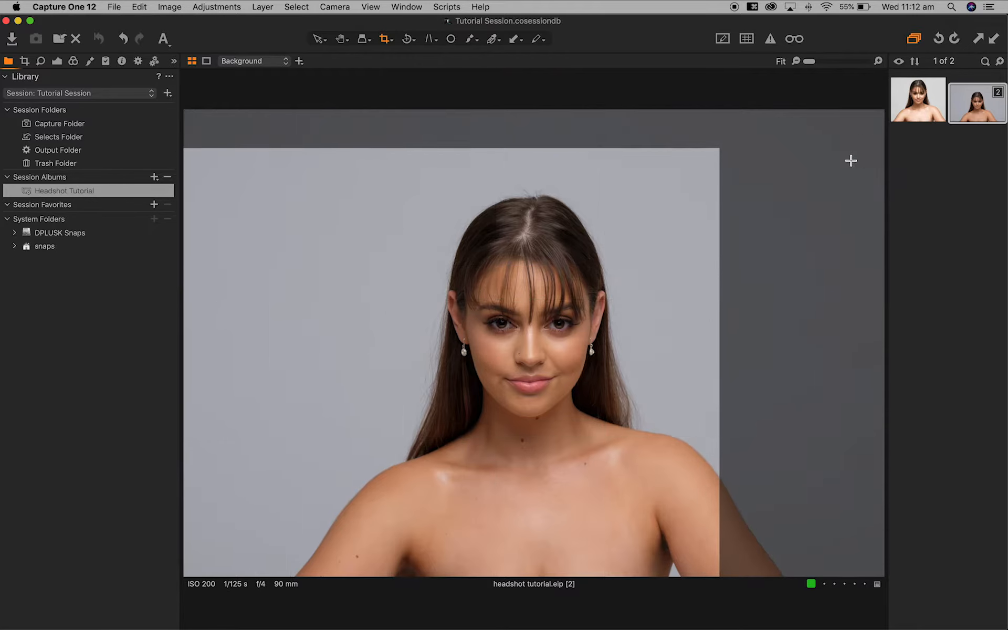
# - Tighten the 4x5 crop frame from its top-right corner and recentre it on the model
pyautogui.moveTo(663, 246); pyautogui.dragTo(655, 252)
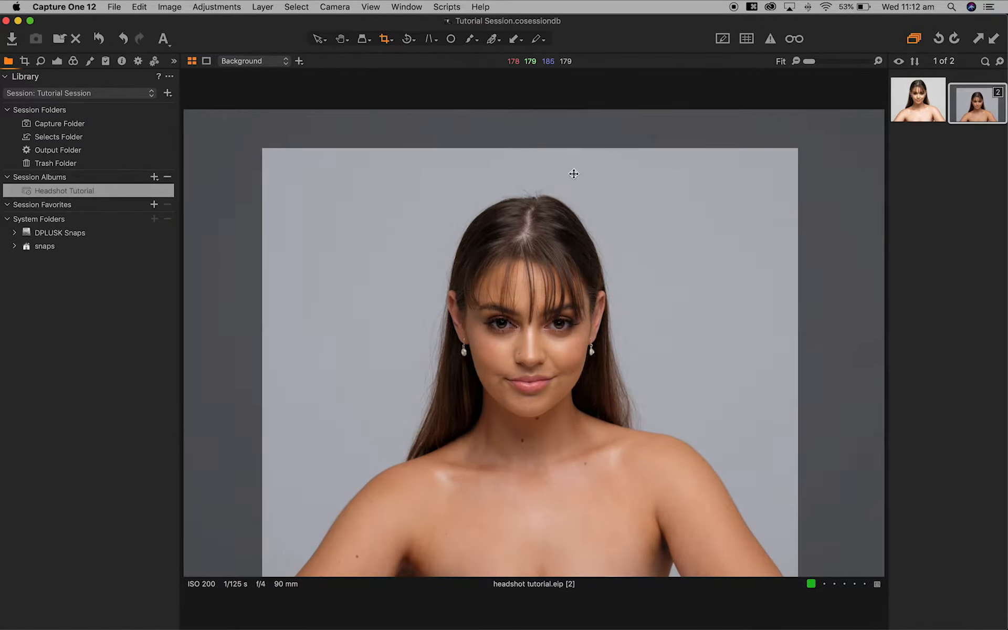
pyautogui.moveTo(796, 149); pyautogui.dragTo(782, 172)
pyautogui.moveTo(705, 229); pyautogui.dragTo(716, 229)
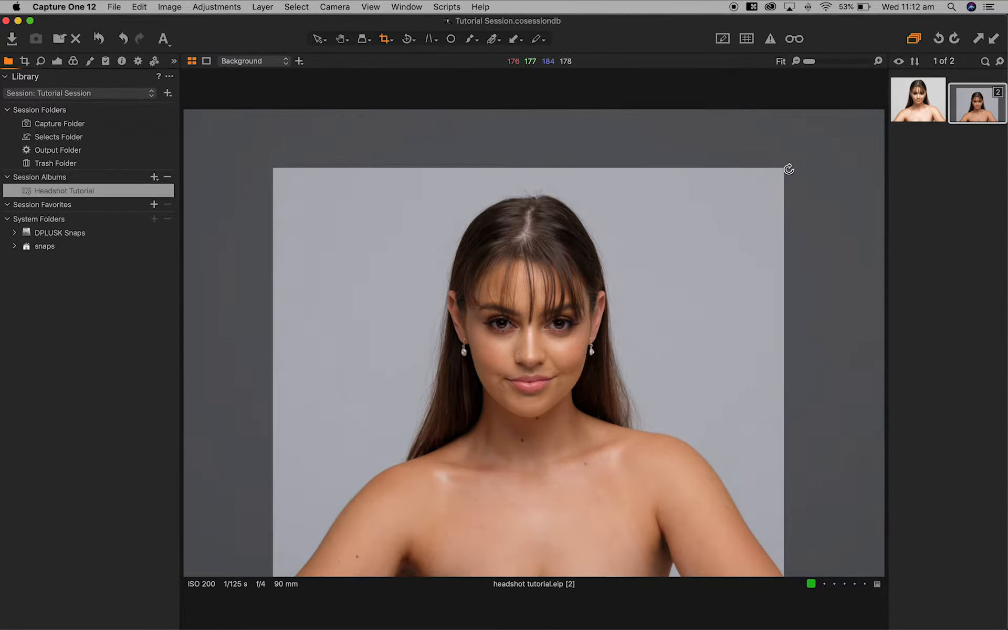
pyautogui.moveTo(783, 166); pyautogui.dragTo(779, 173)
pyautogui.moveTo(742, 213); pyautogui.dragTo(742, 214)
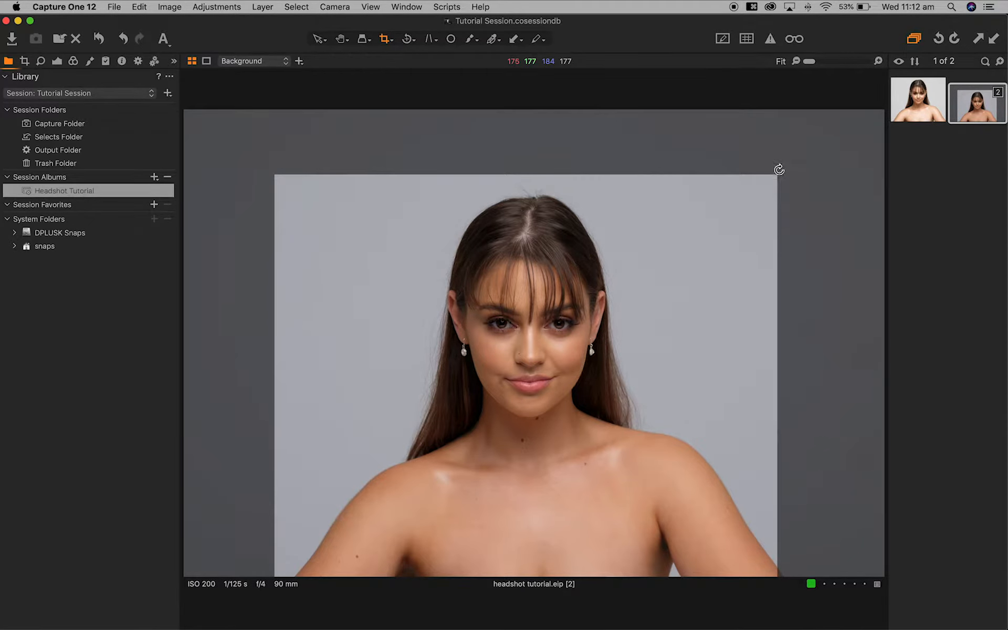
pyautogui.moveTo(779, 165); pyautogui.dragTo(780, 168)
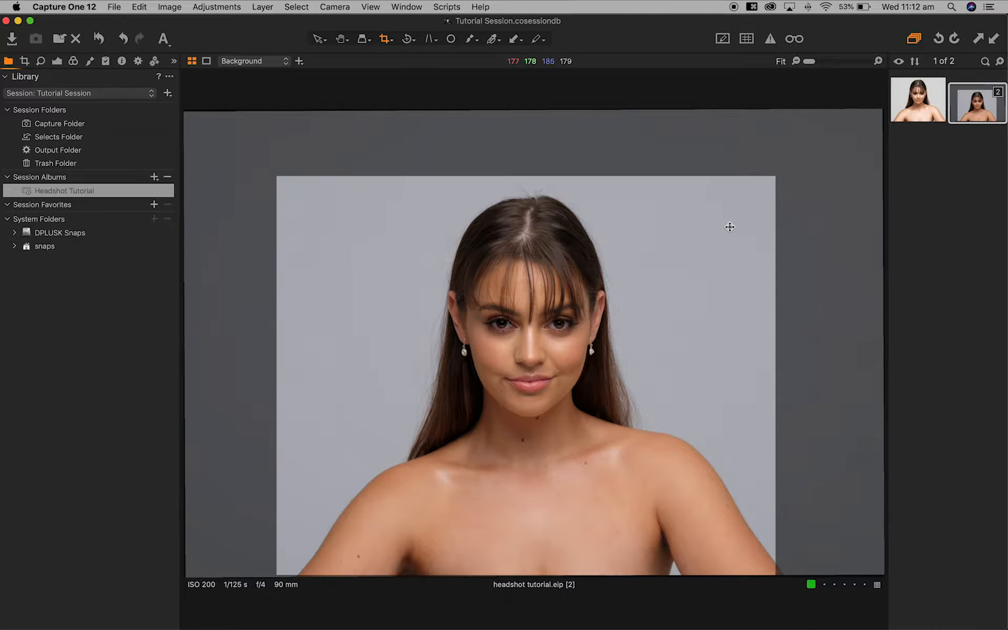
pyautogui.moveTo(704, 318); pyautogui.dragTo(727, 326)
pyautogui.click(711, 287)
pyautogui.click(711, 286)
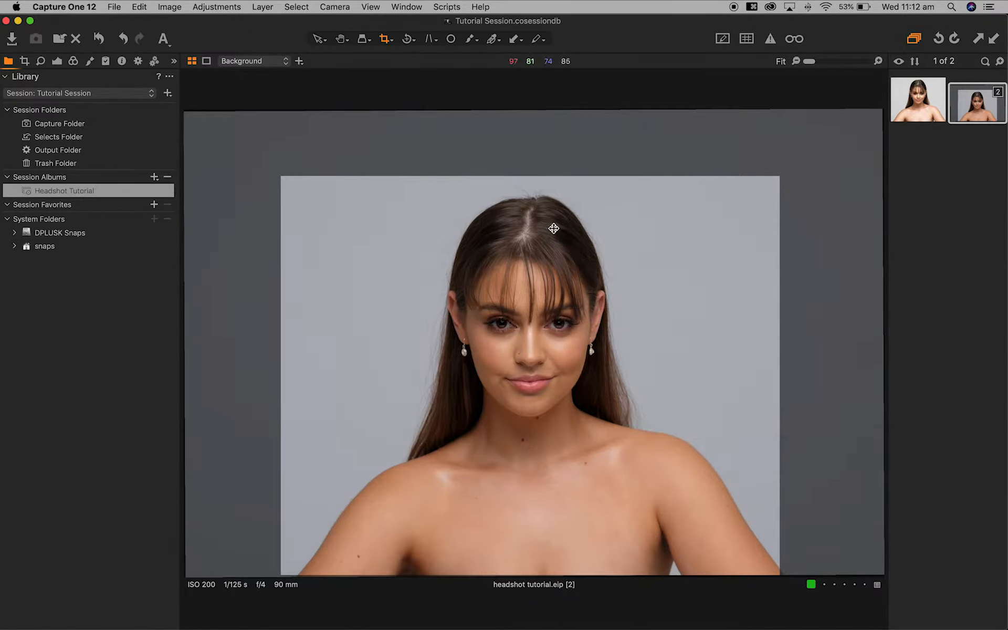
pyautogui.click(676, 266)
pyautogui.moveTo(668, 250); pyautogui.dragTo(669, 250)
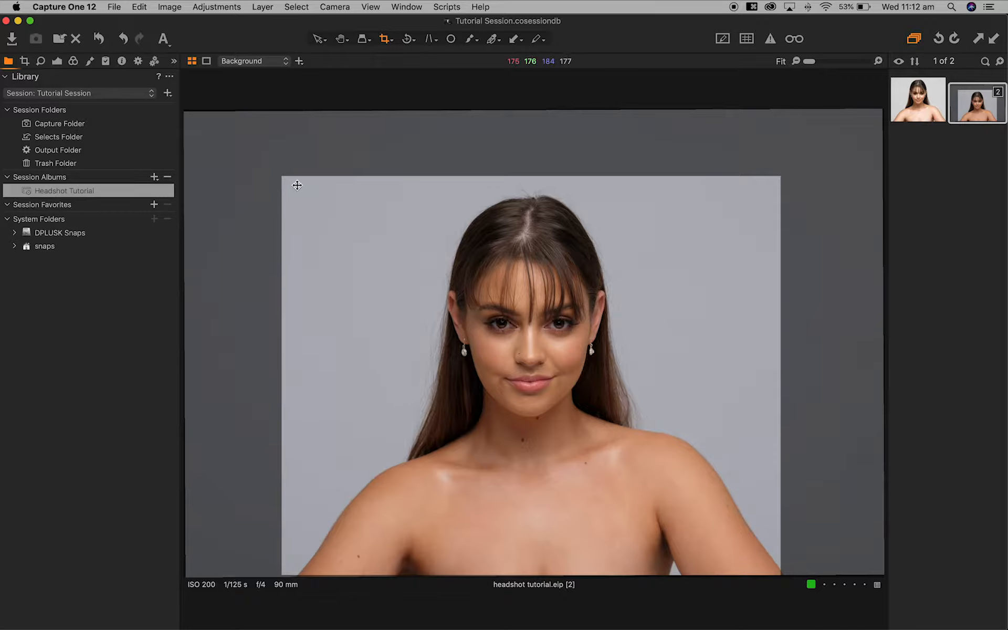
# - Reset the crop rotation from -0.23 to 0 and recheck the crop framing
pyautogui.click(25, 61)
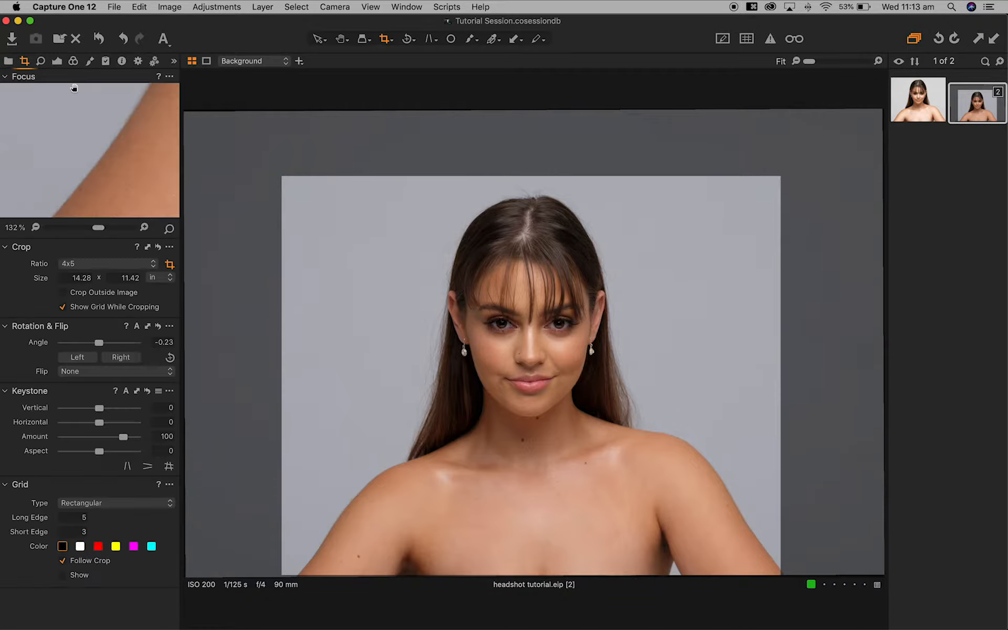
pyautogui.click(159, 326)
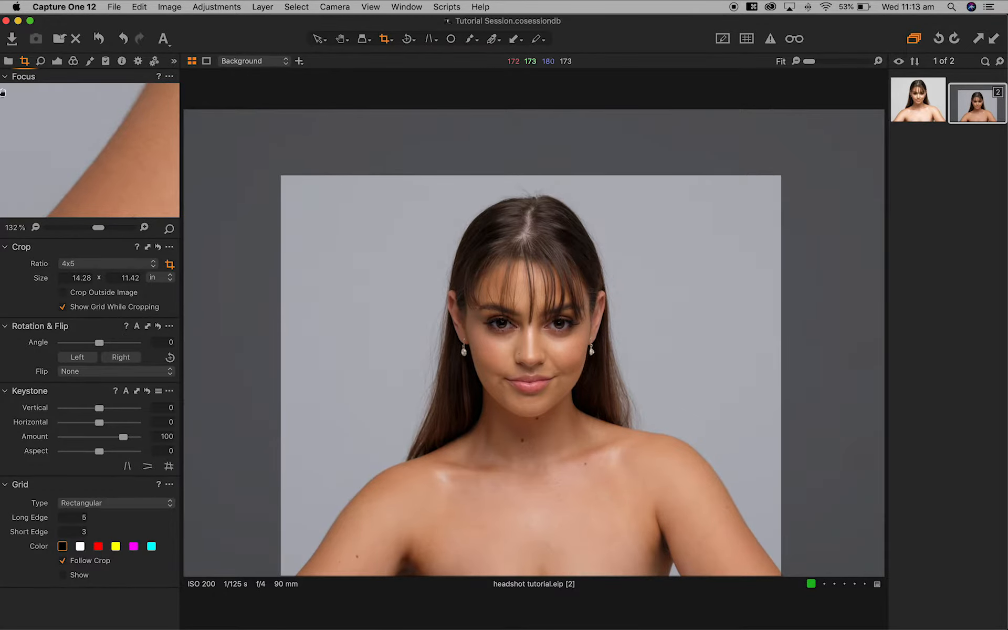
pyautogui.click(8, 62)
pyautogui.click(666, 299)
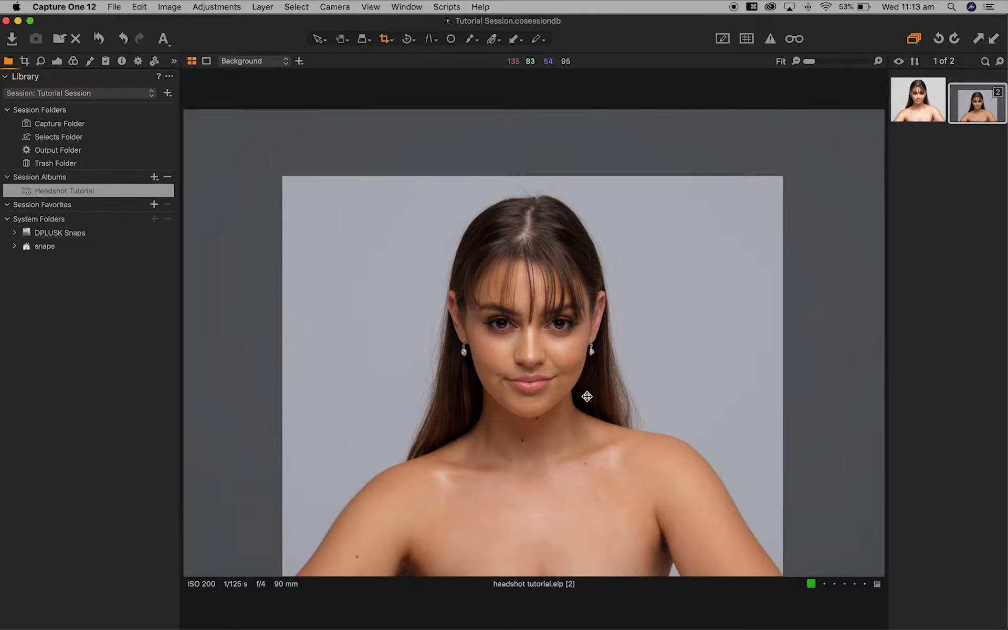
# - Apply the crop and leave cropping, briefly re-checking the framing
pyautogui.press('v')
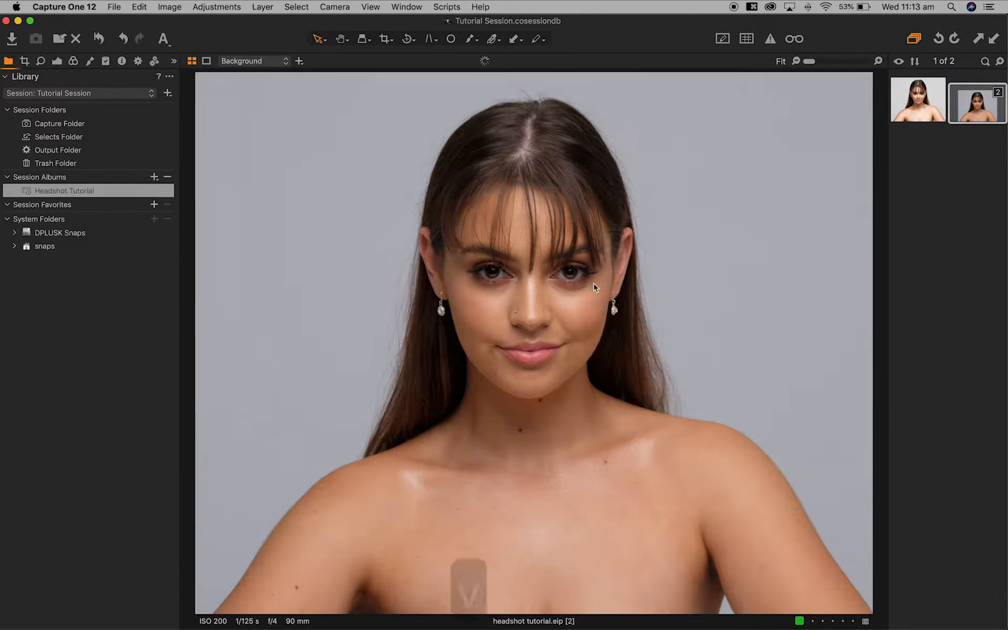
pyautogui.press('c')
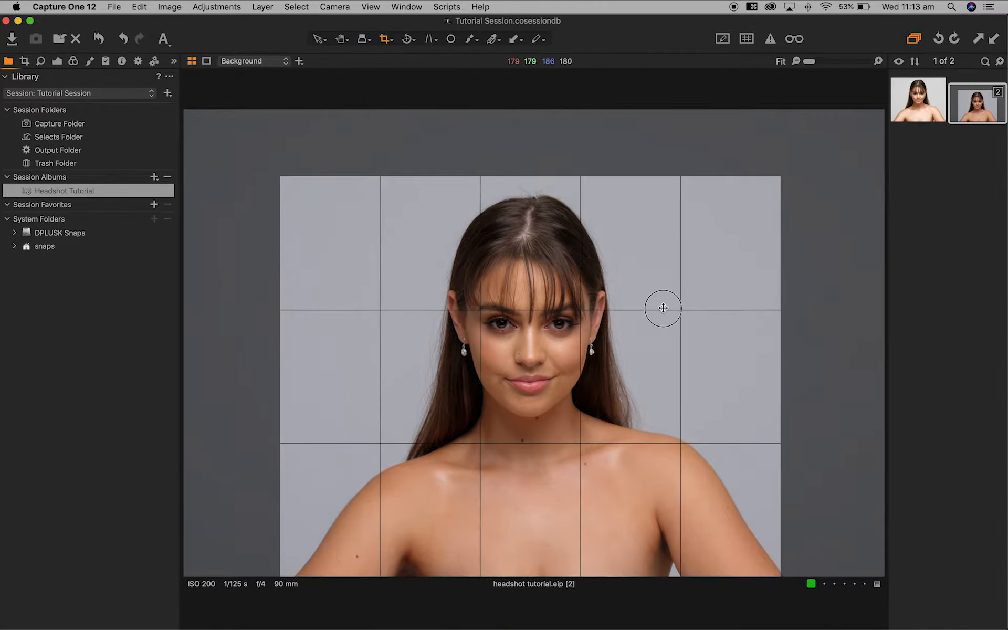
pyautogui.press('v')
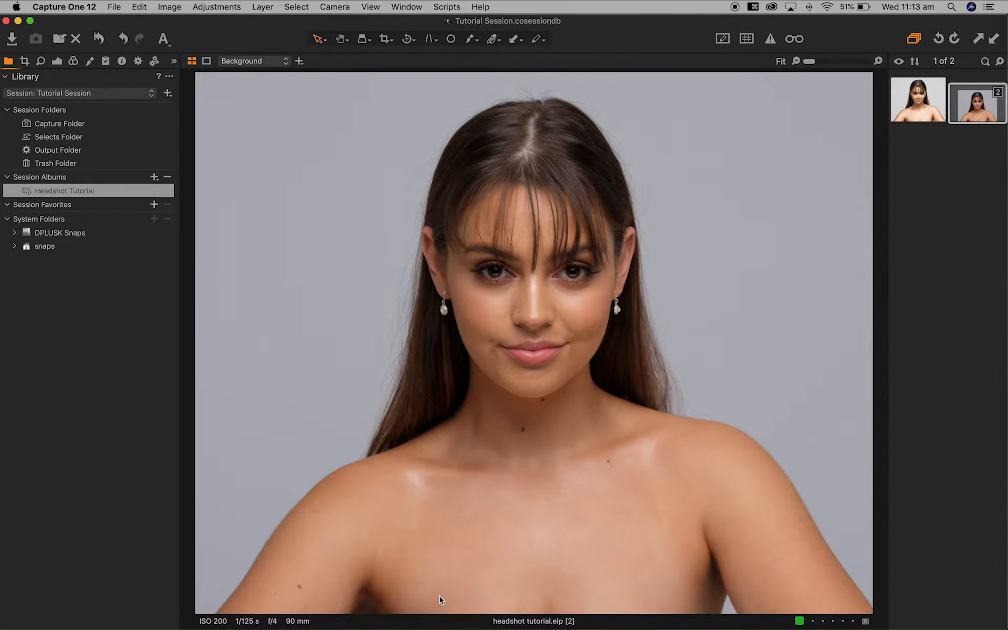
# - Bring up the Details tools, zoom to 200% and switch to Spot Removal
pyautogui.click(40, 61)
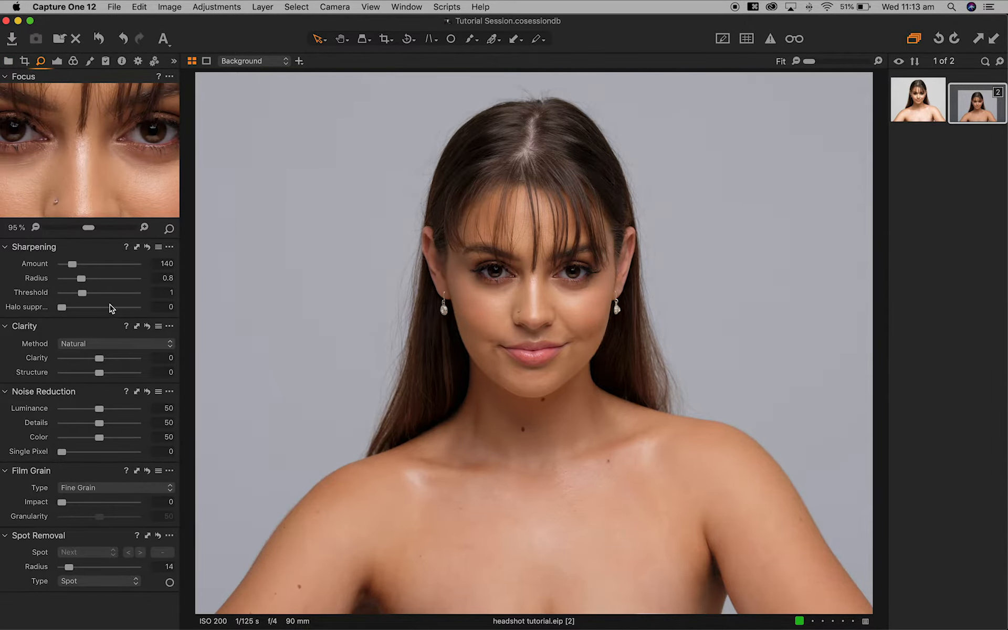
pyautogui.press('super+equal')
pyautogui.press('super+equal')
pyautogui.press('super+equal')
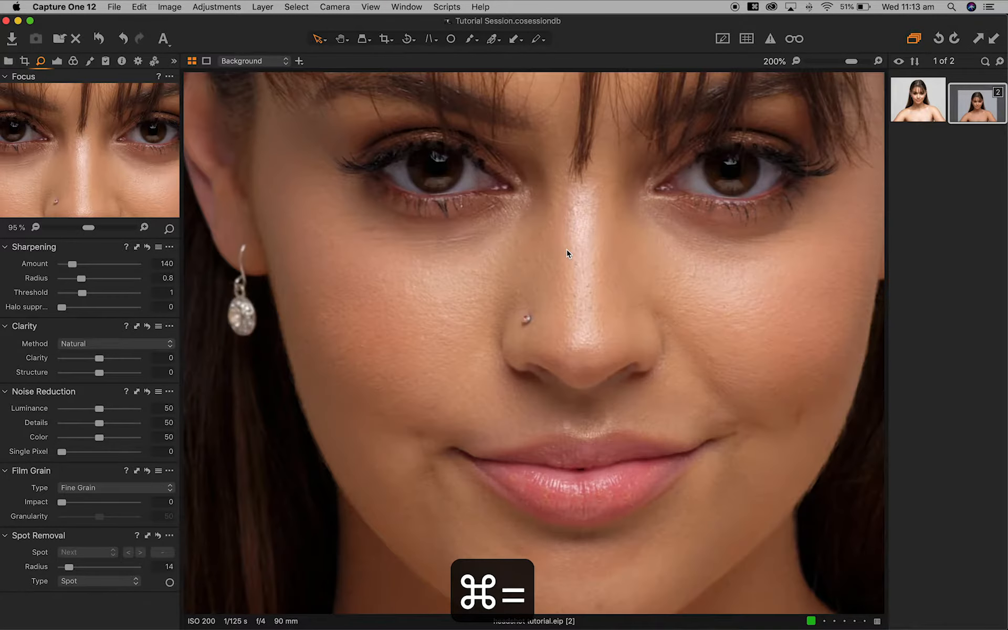
pyautogui.press('o')
pyautogui.scroll(15, 700, 286)
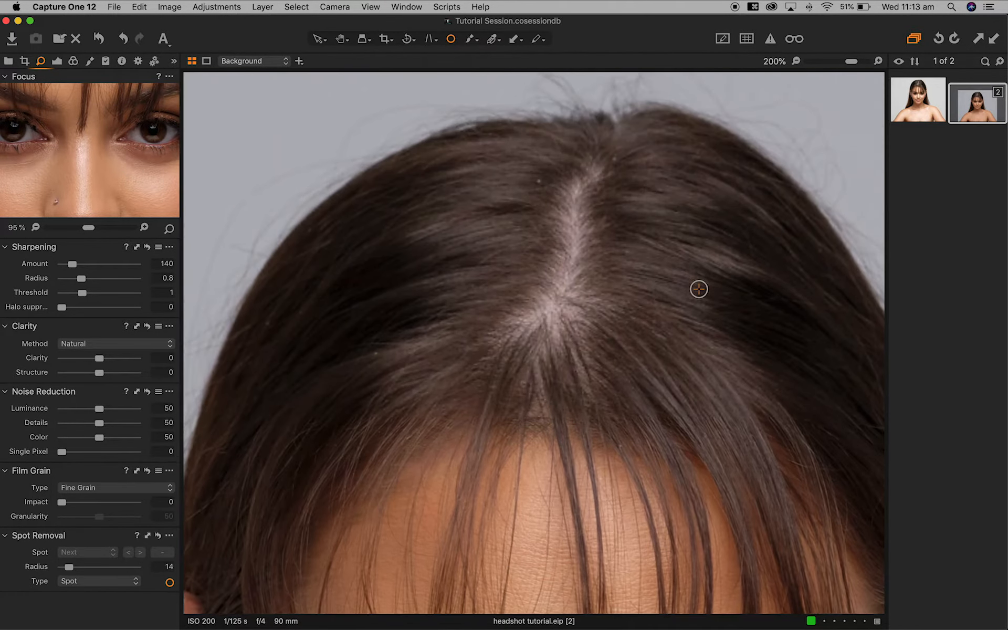
# - Heal six stray dust specks scattered across the hair
pyautogui.click(537, 186)
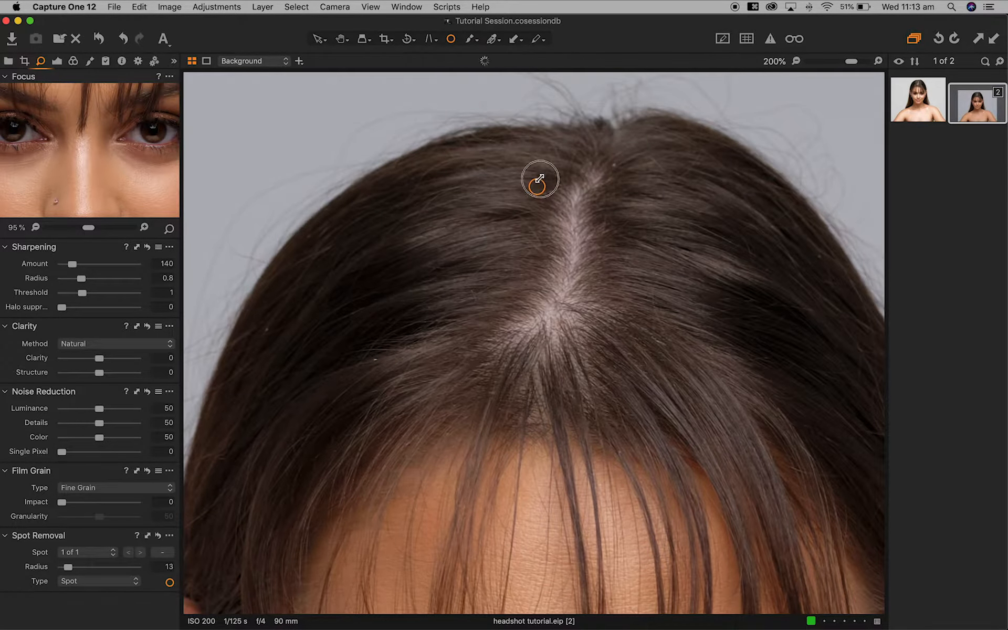
pyautogui.click(613, 163)
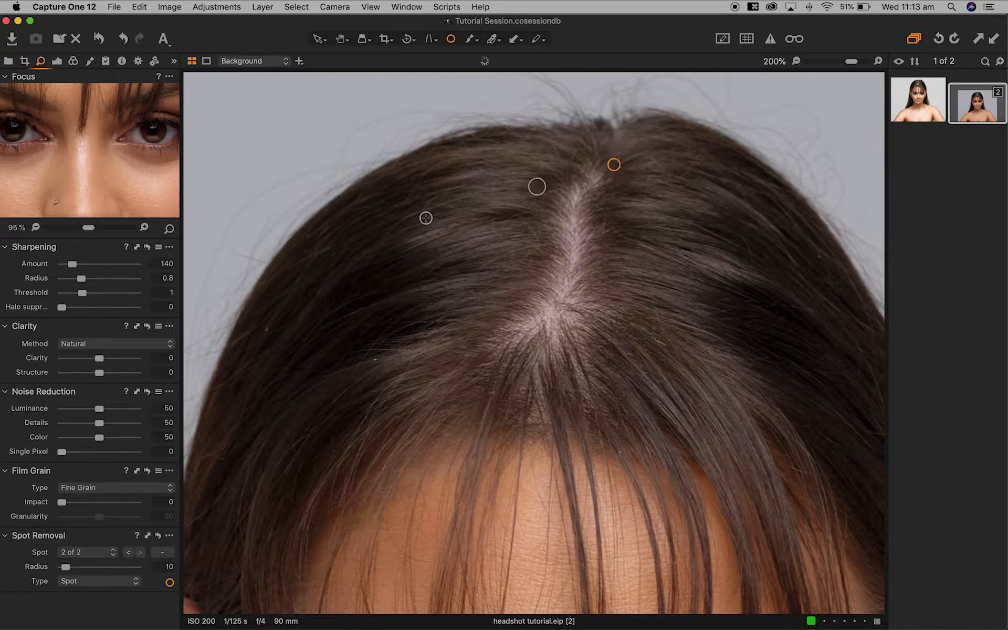
pyautogui.click(267, 329)
pyautogui.click(375, 359)
pyautogui.click(819, 257)
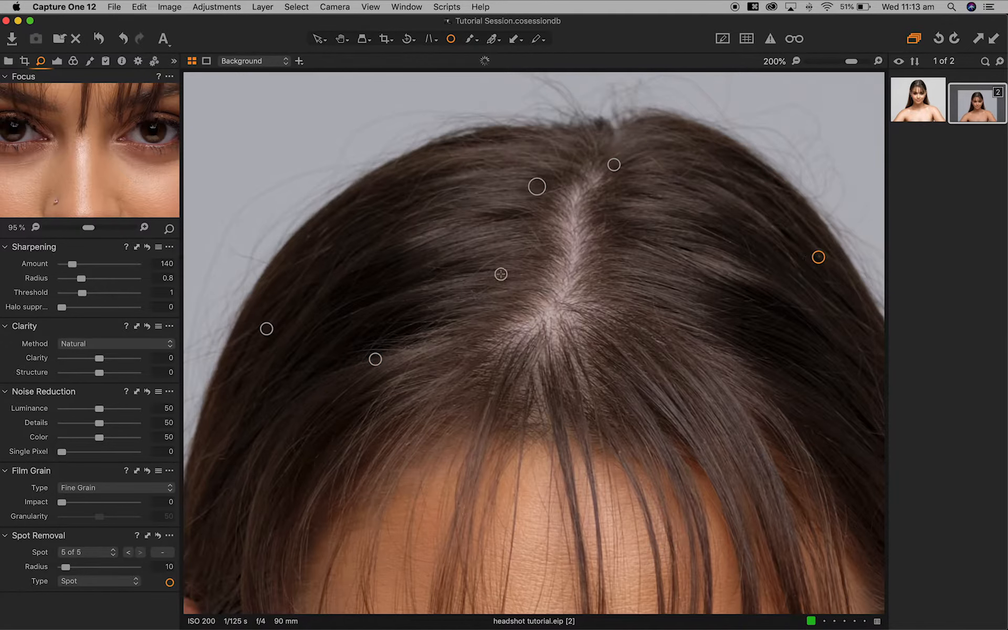
pyautogui.click(487, 140)
pyautogui.scroll(-6, 588, 310)
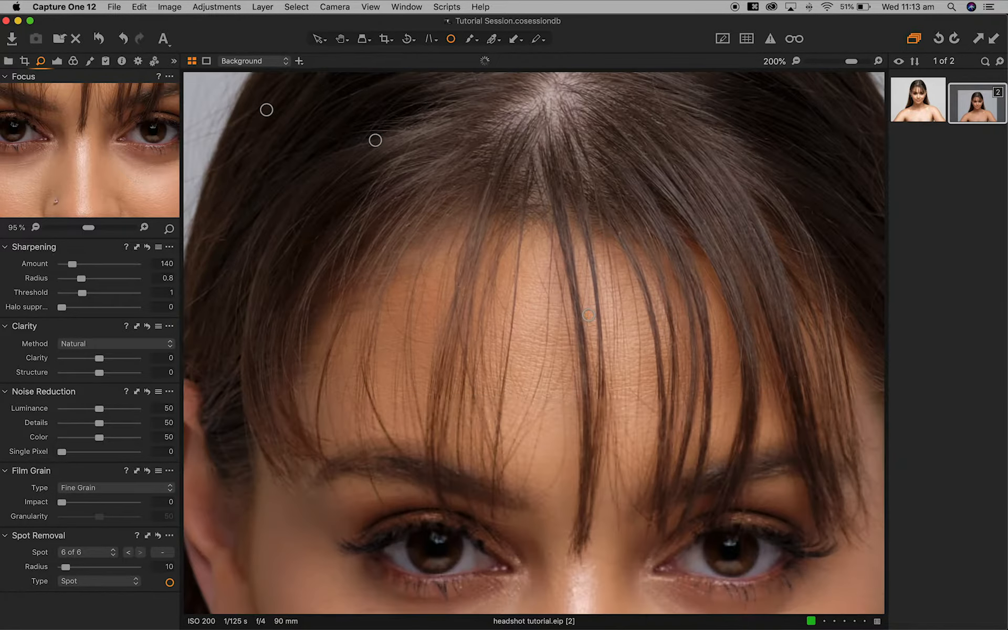
# - Heal blemishes on the forehead, between the eyes and beside the nose, enlarging one spot
pyautogui.click(582, 229)
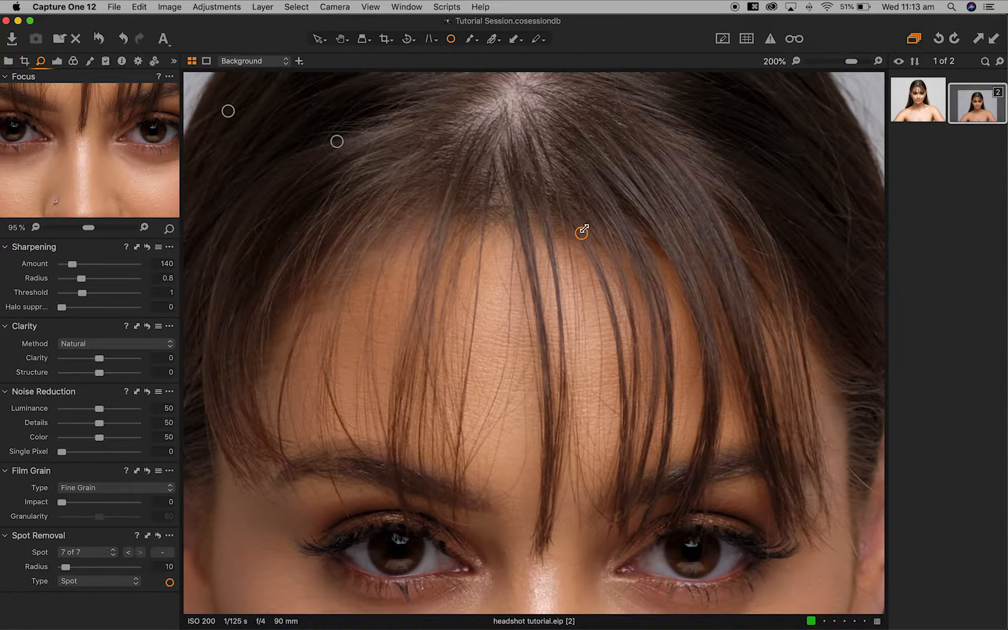
pyautogui.scroll(-10, 582, 234)
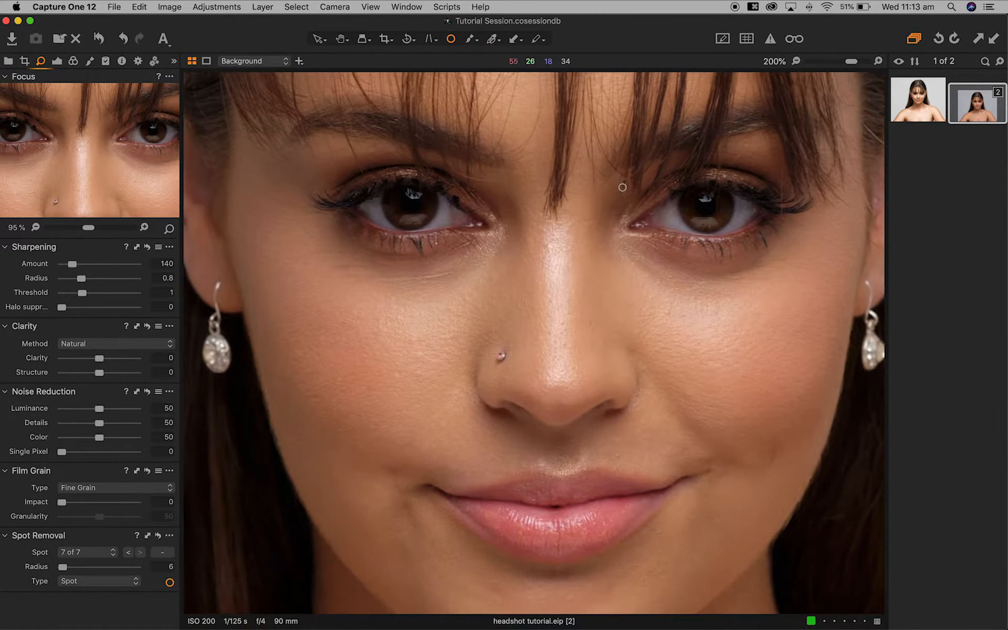
pyautogui.click(557, 236)
pyautogui.moveTo(556, 240); pyautogui.dragTo(555, 243)
pyautogui.click(501, 319)
pyautogui.click(674, 303)
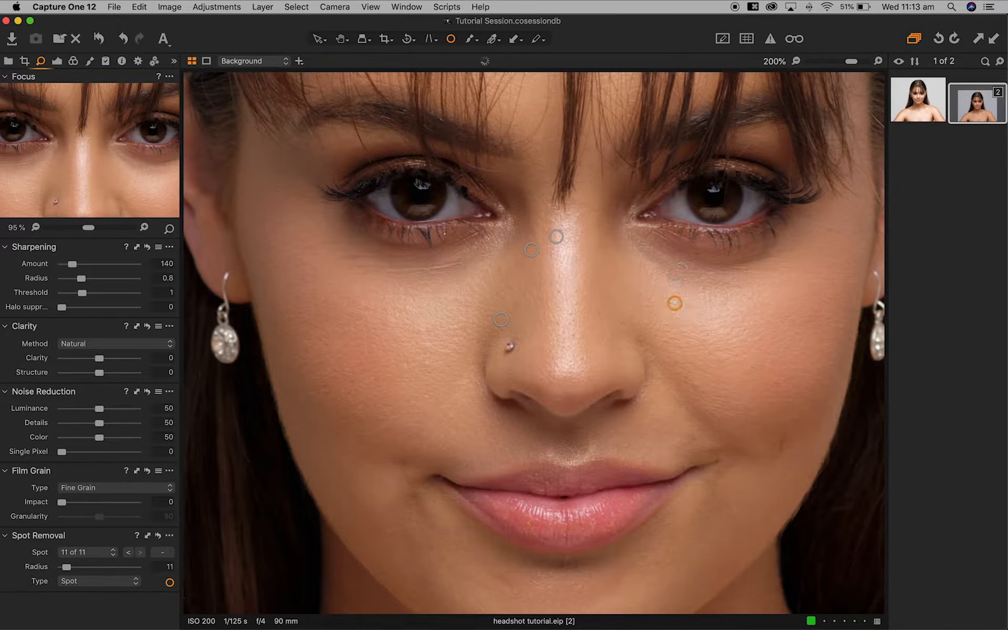
# - Heal blemishes above the upper lip, on the chin and cheeks, enlarging the chin spot
pyautogui.scroll(-3, 682, 326)
pyautogui.hscroll(3, 716, 387)
pyautogui.click(567, 377)
pyautogui.click(444, 506)
pyautogui.click(457, 524)
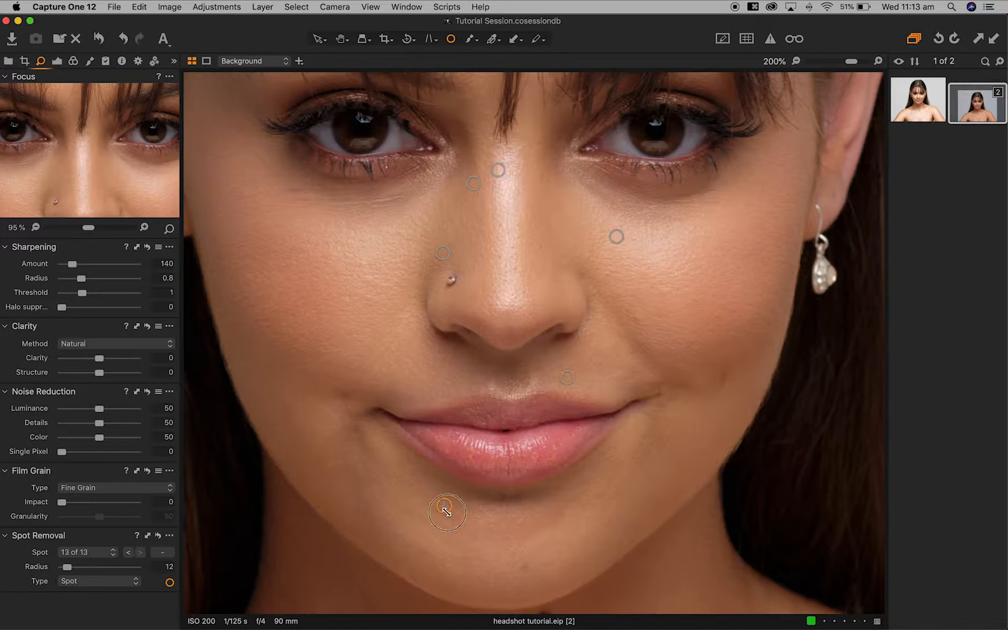
pyautogui.moveTo(523, 573); pyautogui.dragTo(524, 576)
pyautogui.click(693, 300)
pyautogui.click(637, 320)
pyautogui.click(589, 256)
# - Heal the skin marks below the collarbone and across the upper chest
pyautogui.scroll(-15, 433, 258)
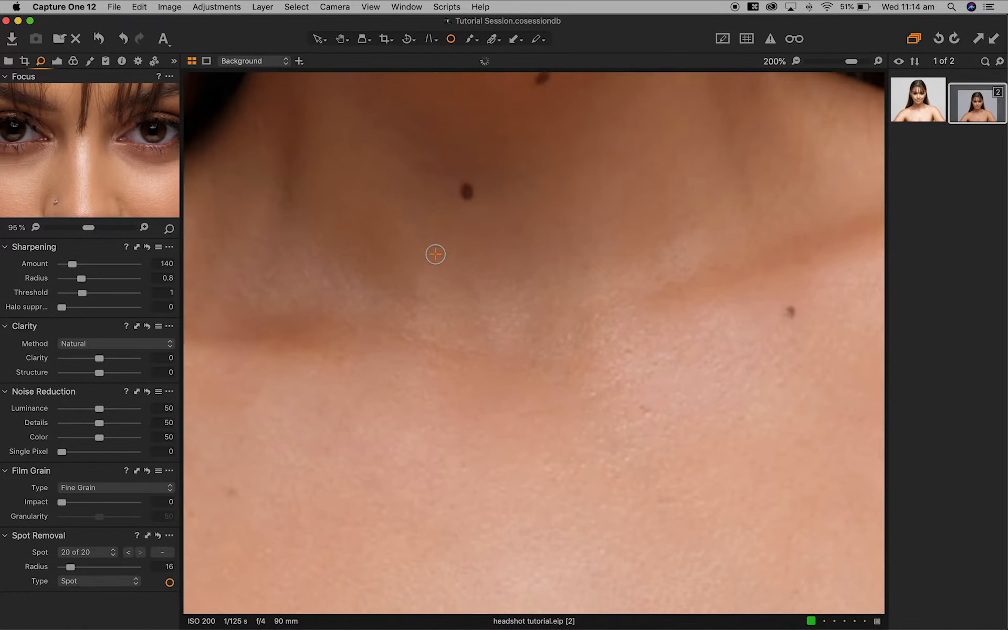
pyautogui.click(648, 407)
pyautogui.click(632, 346)
pyautogui.click(595, 387)
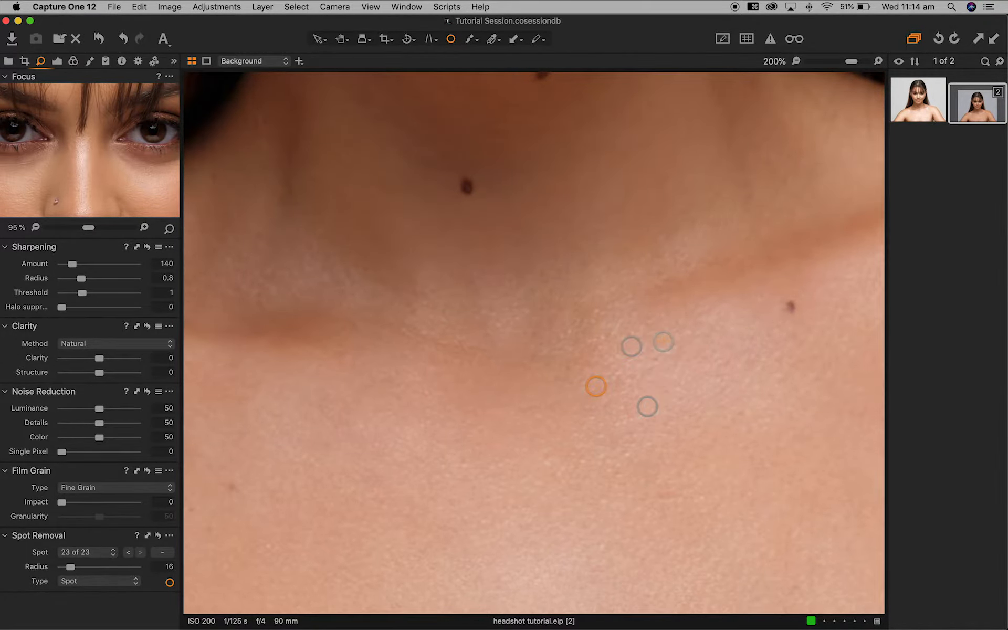
pyautogui.hscroll(-5, 591, 378)
pyautogui.scroll(-3, 586, 370)
pyautogui.click(449, 386)
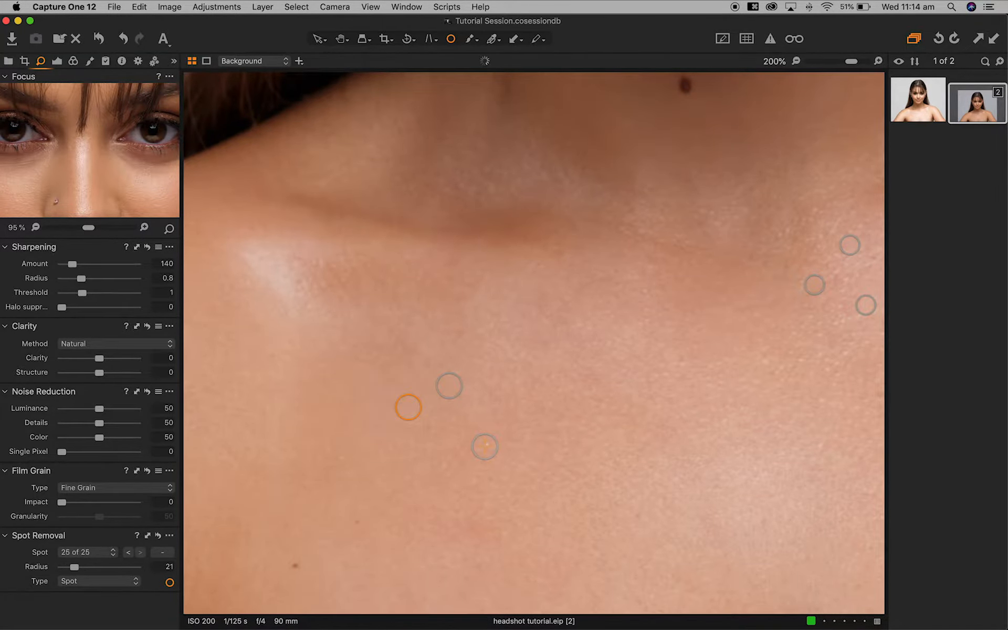
pyautogui.hscroll(-5, 378, 273)
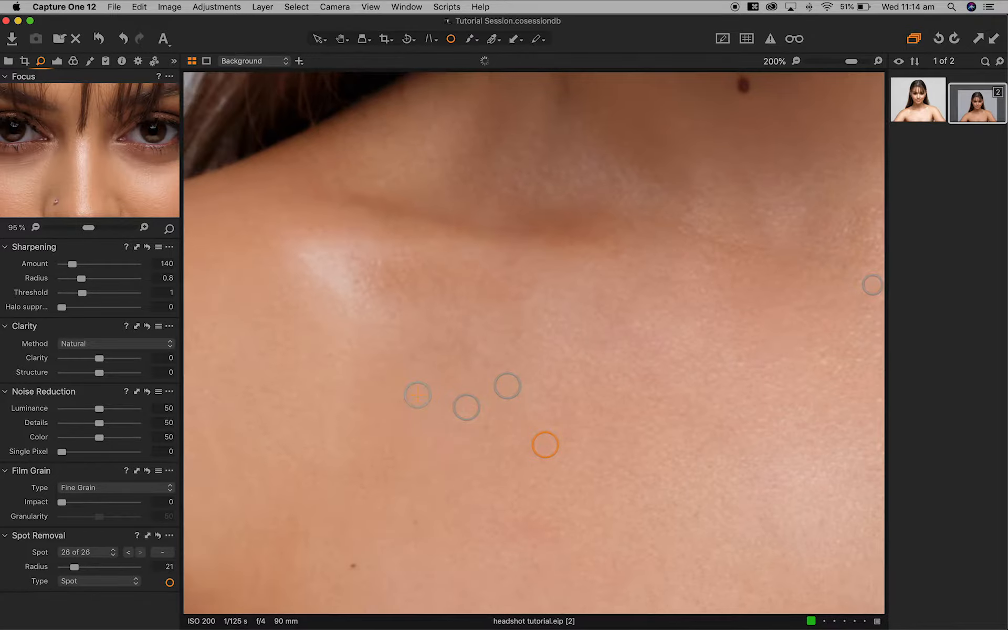
pyautogui.click(374, 260)
pyautogui.click(354, 282)
# - Heal the remaining chest spots and a collarbone blemish with a smaller healing spot
pyautogui.hscroll(10, 549, 337)
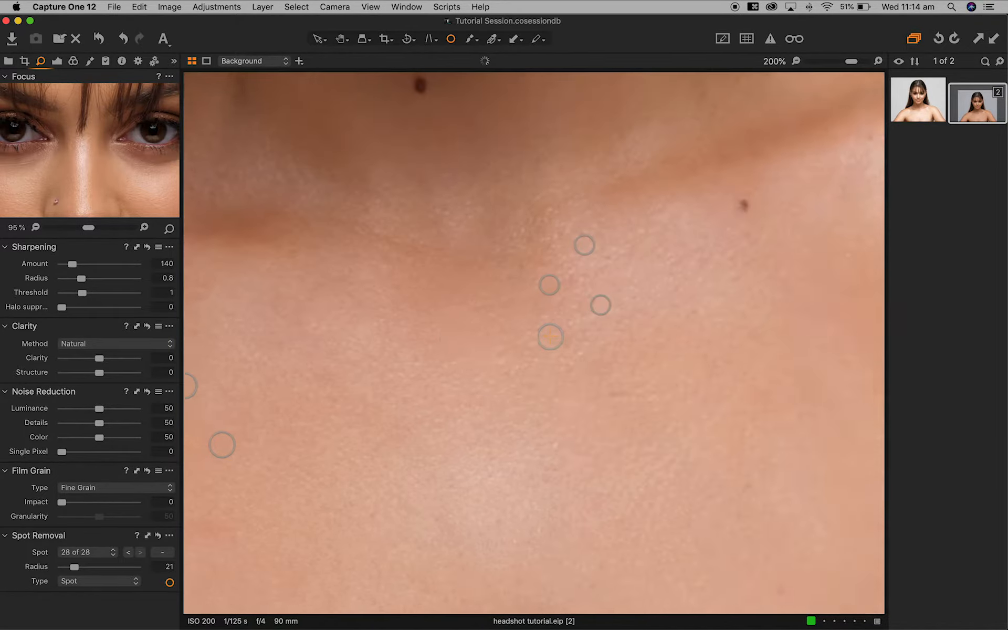
pyautogui.scroll(-10, 550, 338)
pyautogui.click(612, 477)
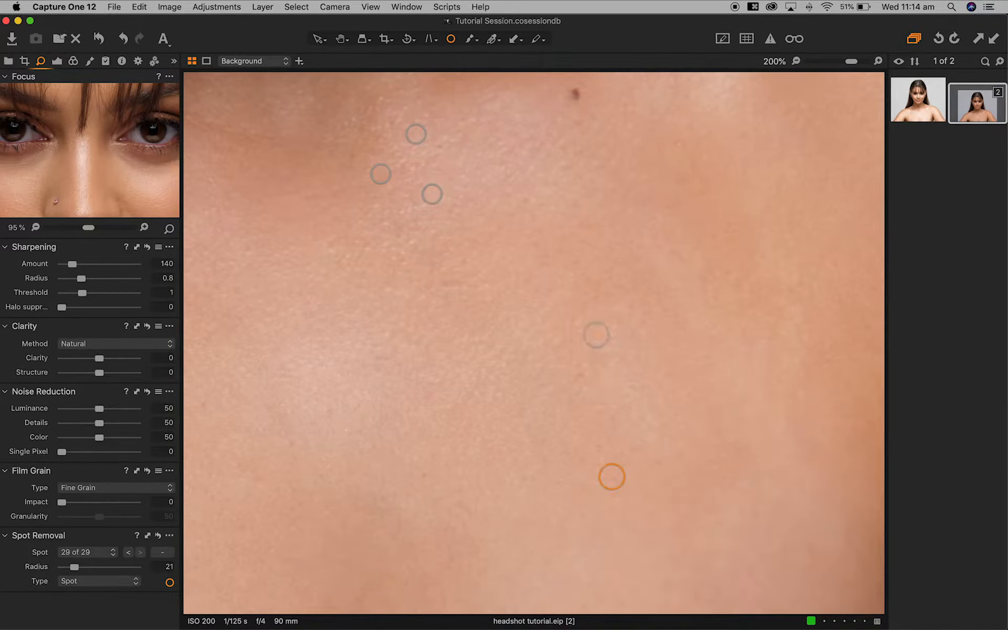
pyautogui.click(575, 323)
pyautogui.click(578, 376)
pyautogui.scroll(-5, 418, 441)
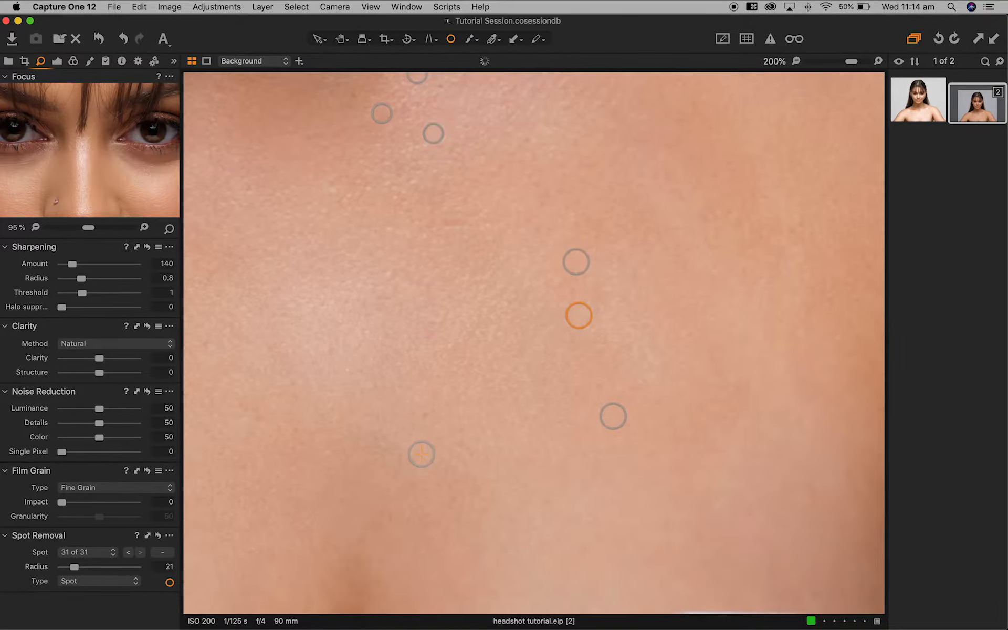
pyautogui.hscroll(10, 418, 451)
pyautogui.scroll(10, 419, 451)
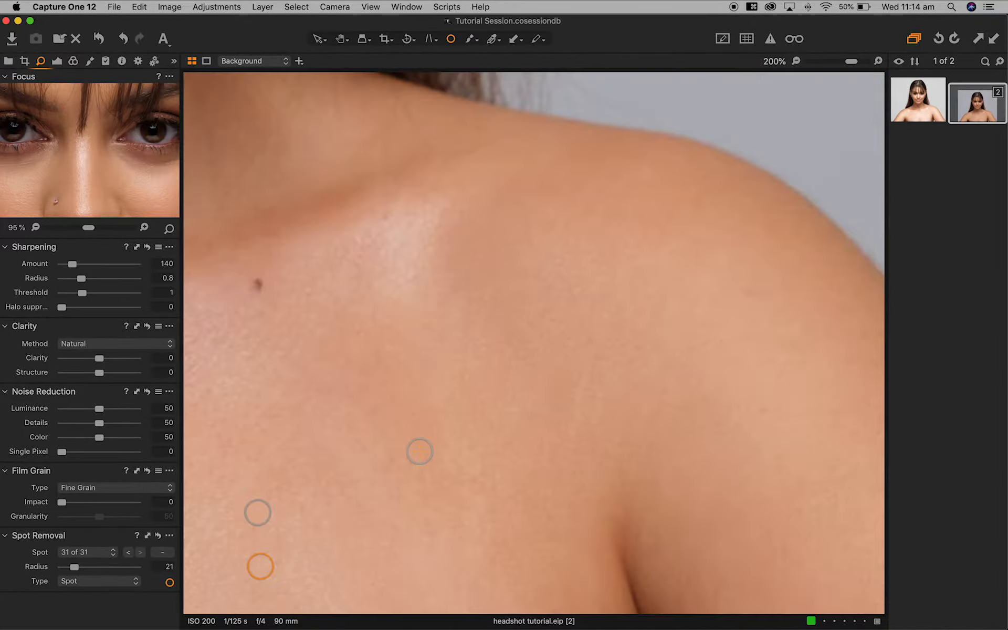
pyautogui.click(384, 214)
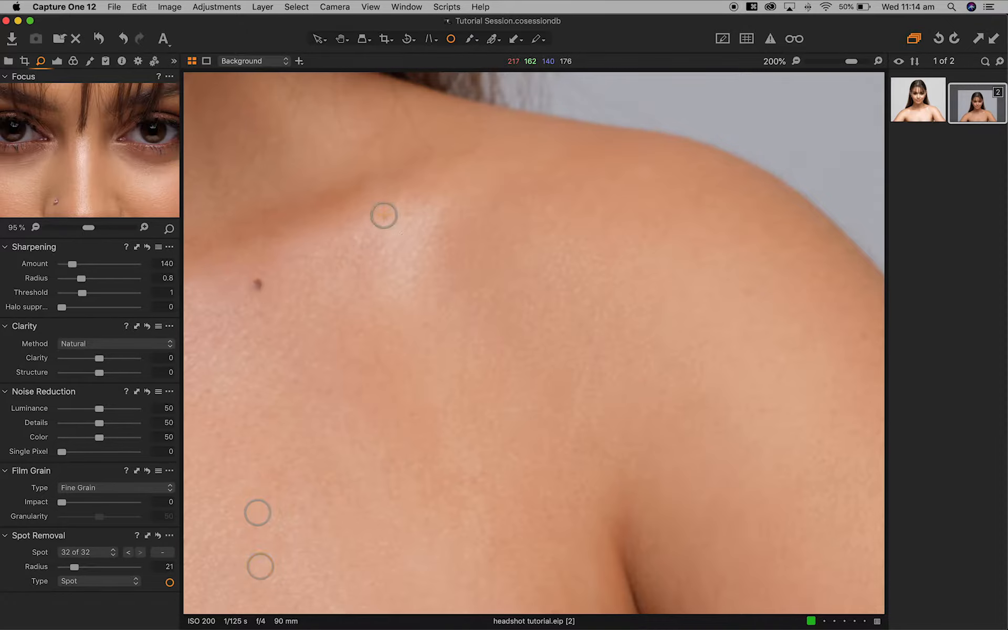
pyautogui.press('[')
# - Heal three blemishes on the left cheek, reaching 37 spots, then fit the portrait to view
pyautogui.hscroll(-10, 387, 325)
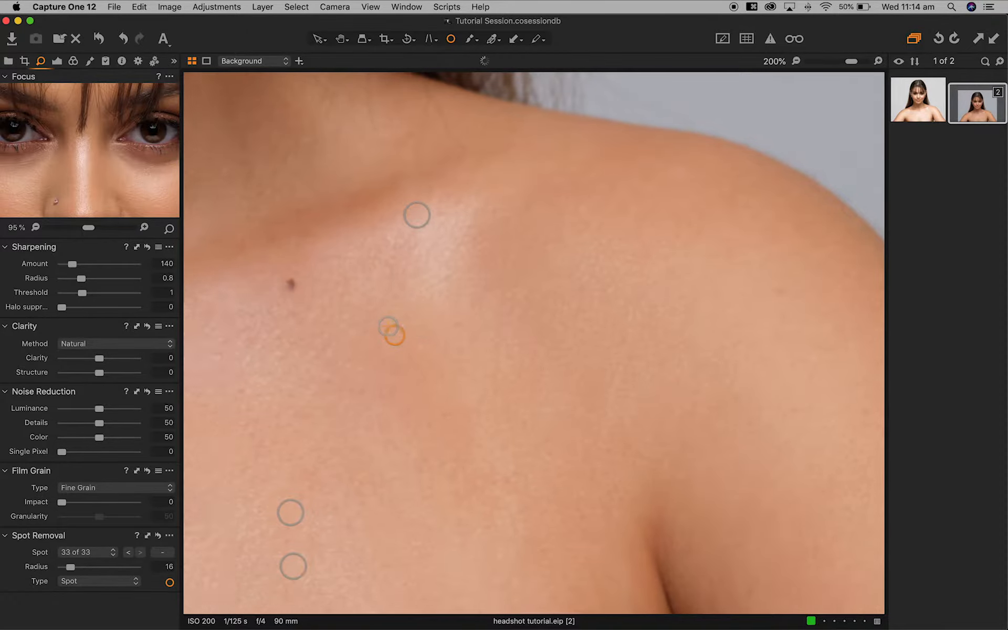
pyautogui.scroll(15, 387, 325)
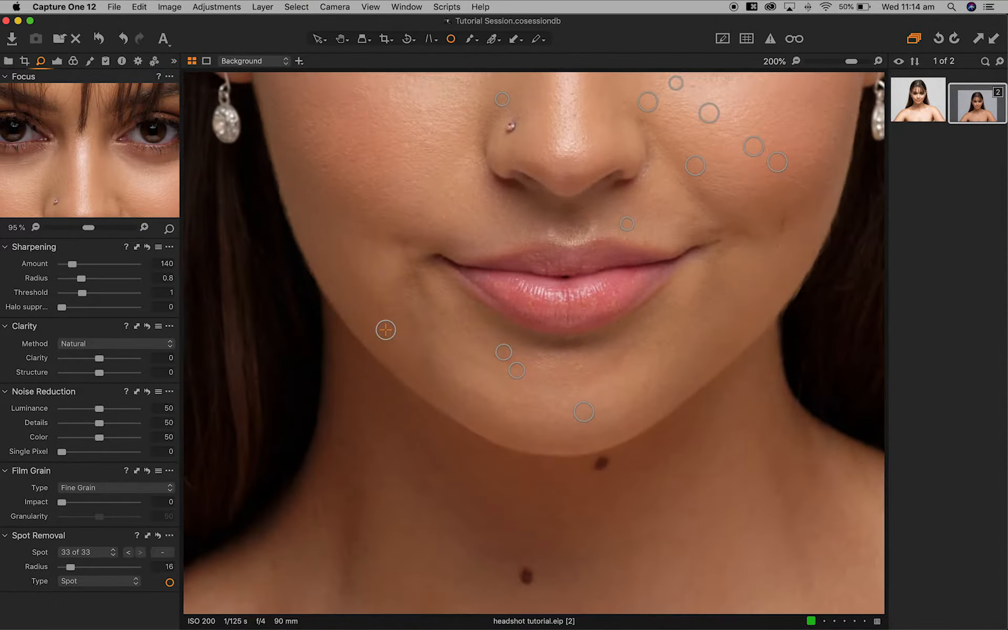
pyautogui.scroll(5, 676, 420)
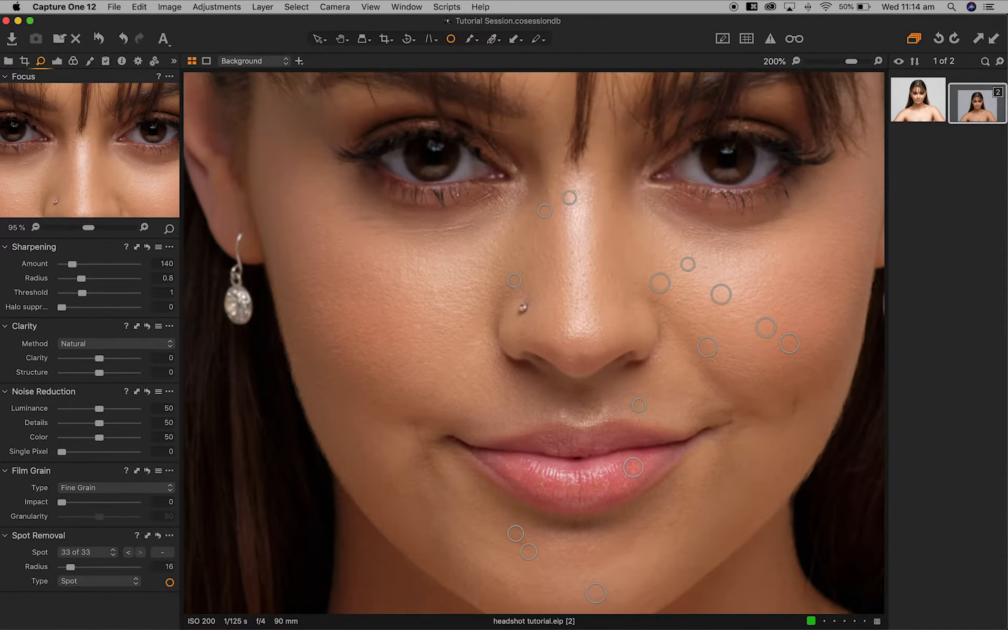
pyautogui.scroll(1, 633, 466)
pyautogui.click(441, 311)
pyautogui.click(441, 337)
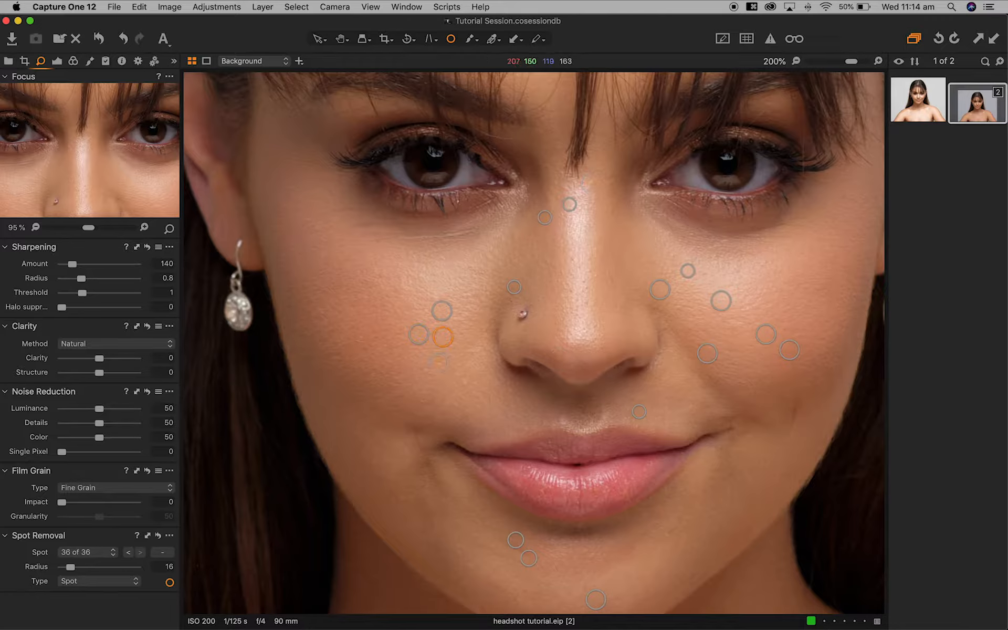
pyautogui.click(445, 257)
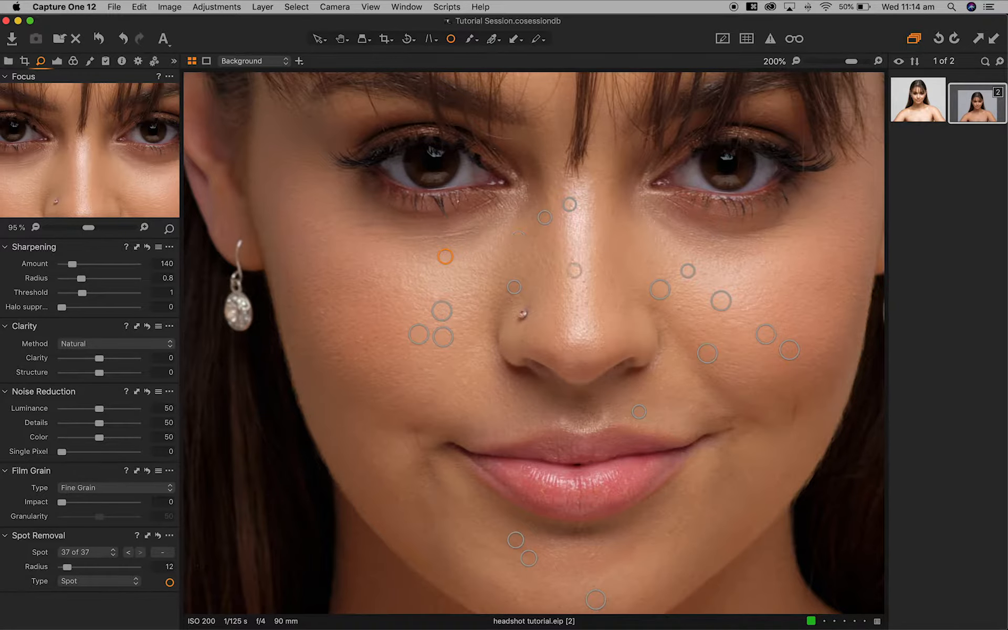
pyautogui.press('v')
pyautogui.press('super+0')
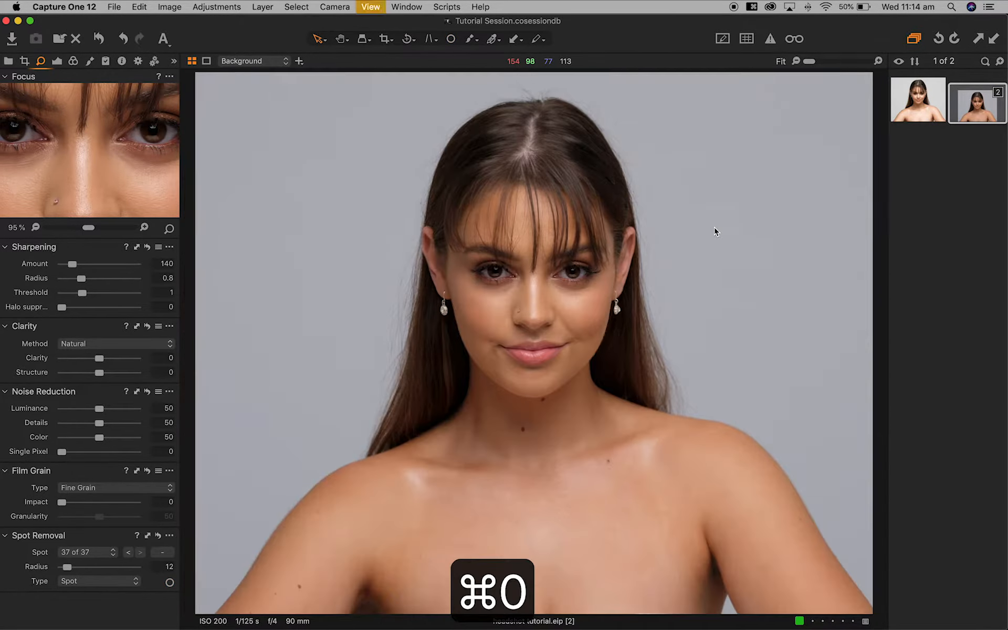
# - Widen the tool panel and set Sharpening Amount 300 with Radius 1.5
pyautogui.moveTo(182, 191); pyautogui.dragTo(254, 191)
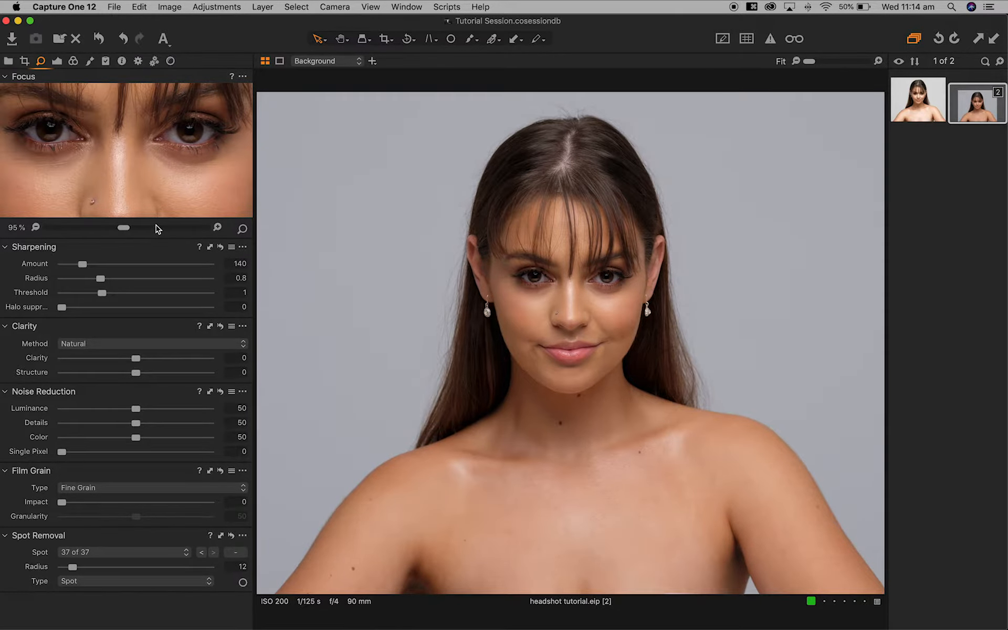
pyautogui.moveTo(168, 160); pyautogui.dragTo(174, 152)
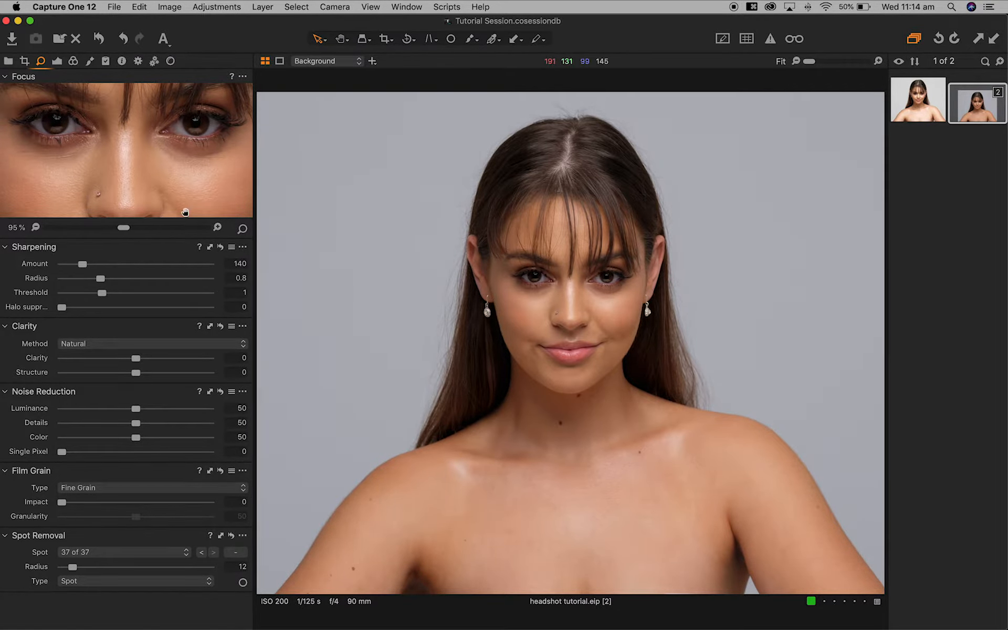
pyautogui.click(244, 264)
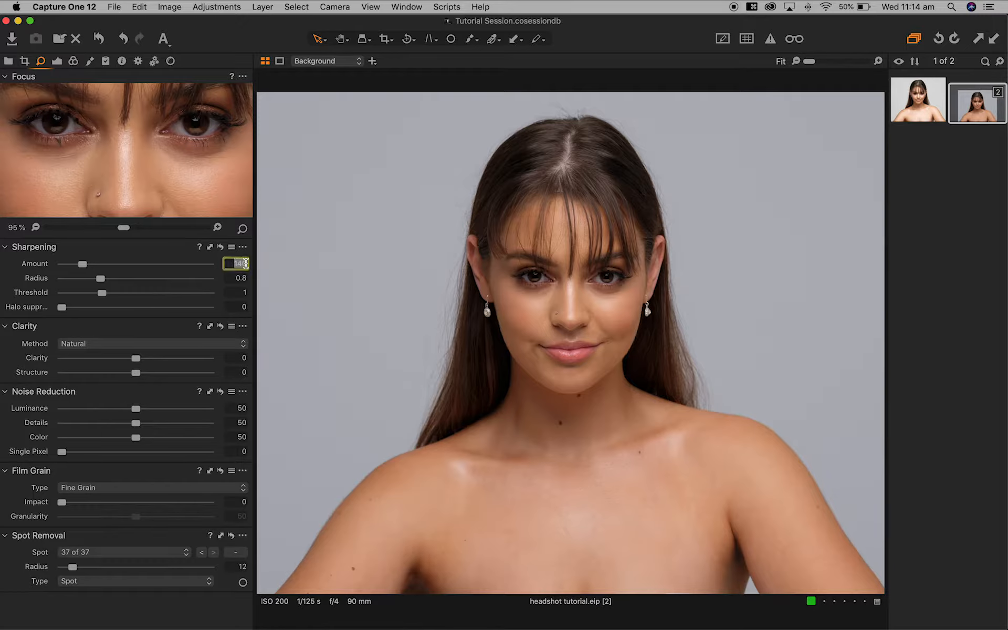
pyautogui.write('300')
pyautogui.press('Tab')
pyautogui.press('BackSpace')
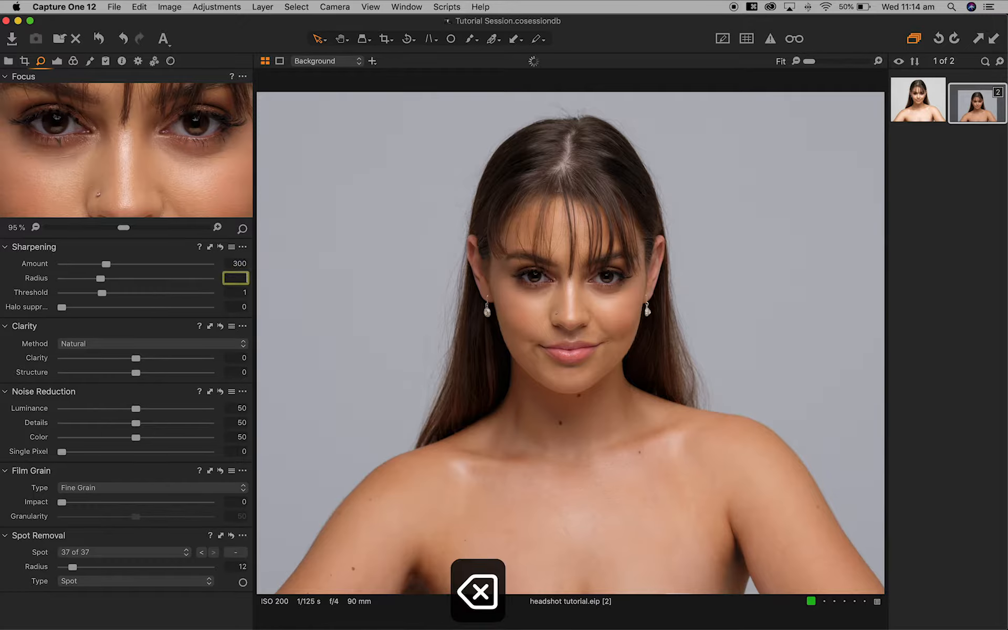
pyautogui.write('1.5')
pyautogui.press('Return')
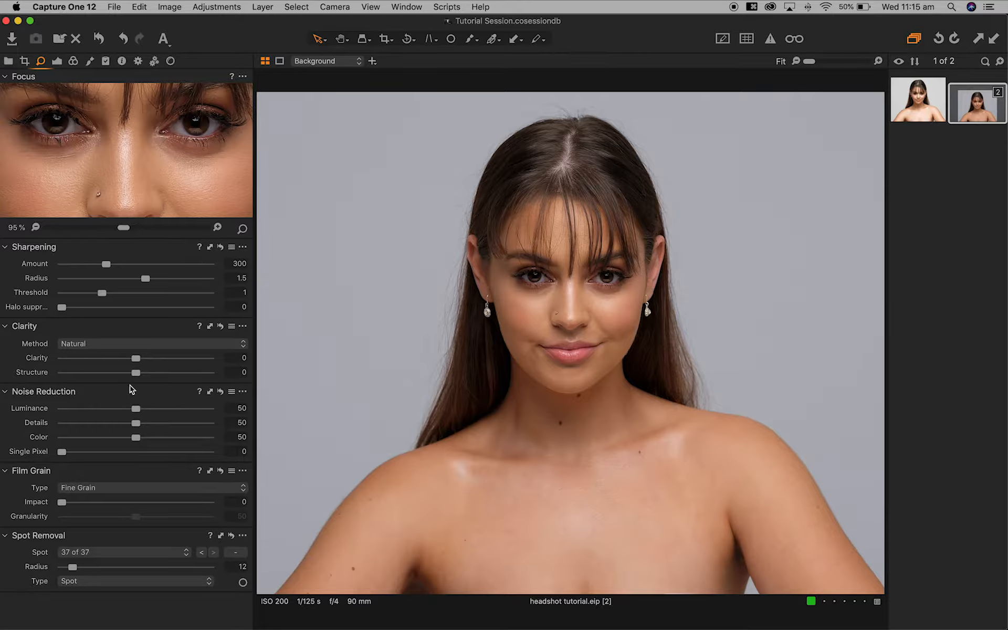
# - Add Silver Rich film grain with Impact 25
pyautogui.click(156, 488)
pyautogui.click(157, 500)
pyautogui.click(236, 503)
pyautogui.write('25')
pyautogui.press('Return')
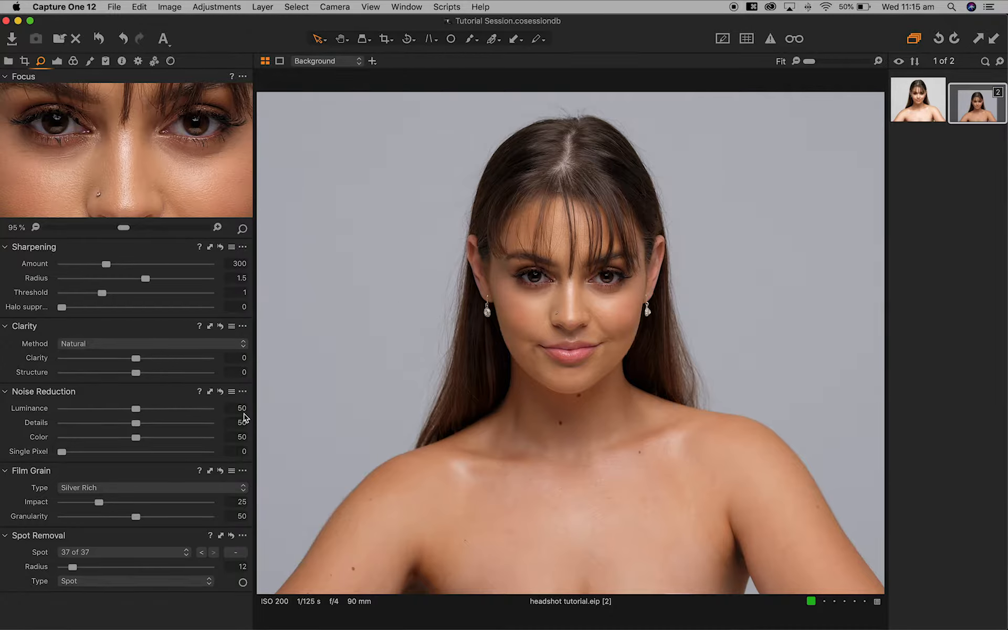
pyautogui.click(58, 62)
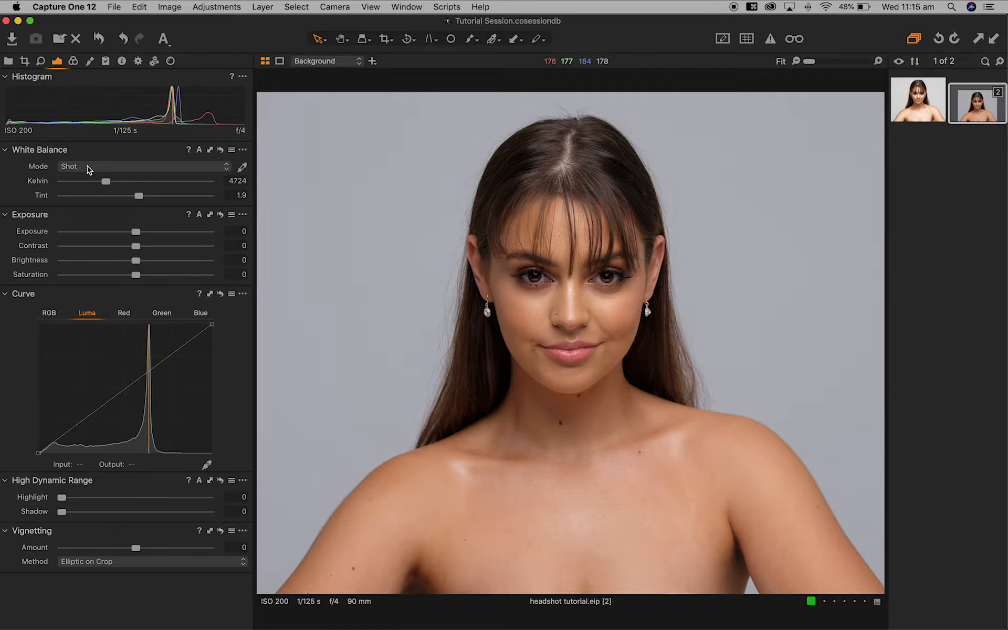
# - Change the White Balance from 4724 K to 4700 K with tint -0.2
pyautogui.click(242, 181)
pyautogui.write('4700')
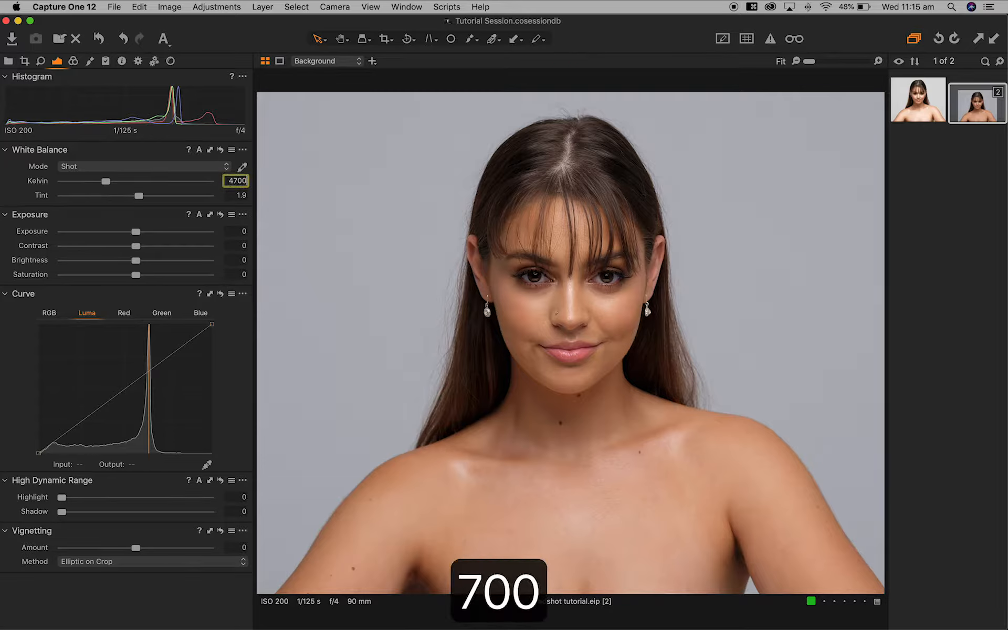
pyautogui.press('Tab')
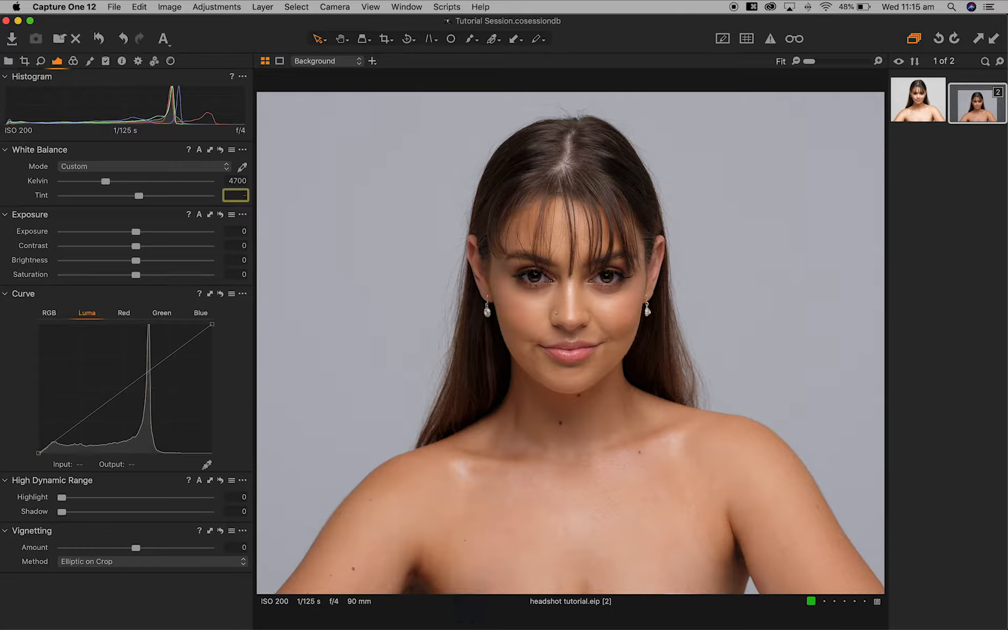
pyautogui.write('.2')
pyautogui.press('Return')
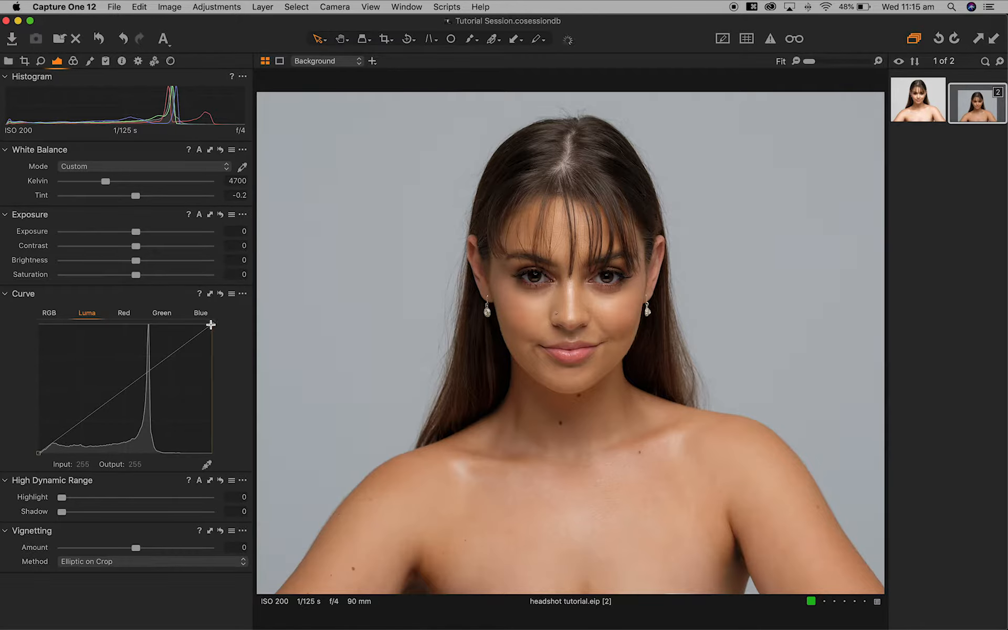
# - Pull in the Luma curve's white point and add shadow, midtone and highlight points
pyautogui.moveTo(211, 325)
pyautogui.mouseDown()
pyautogui.moveTo(185, 313)
pyautogui.moveTo(193, 325)
pyautogui.mouseUp()
pyautogui.click(122, 386)
pyautogui.click(162, 348)
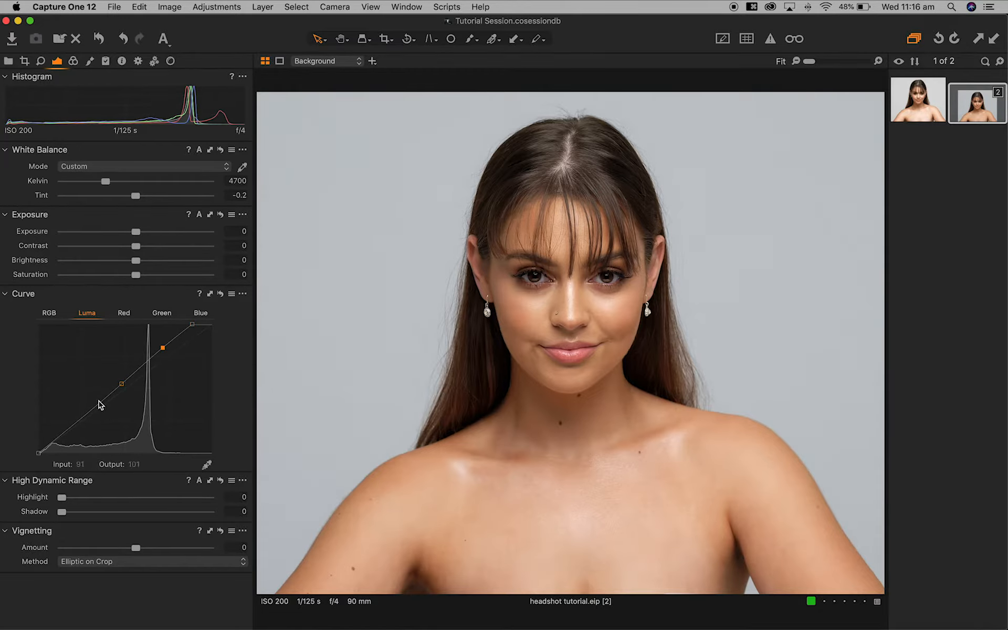
pyautogui.click(81, 419)
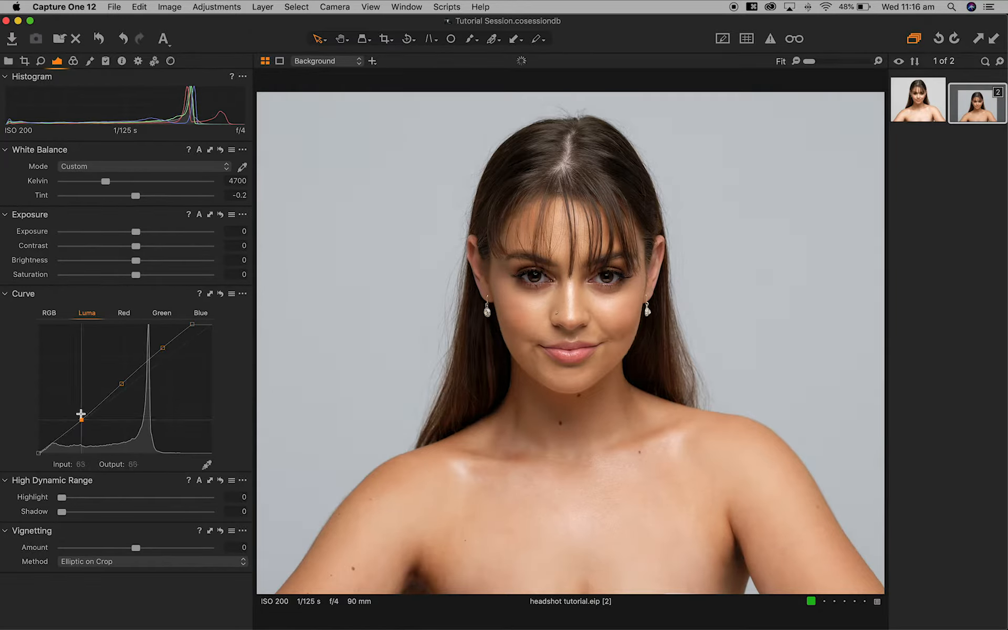
pyautogui.moveTo(82, 419); pyautogui.dragTo(82, 421)
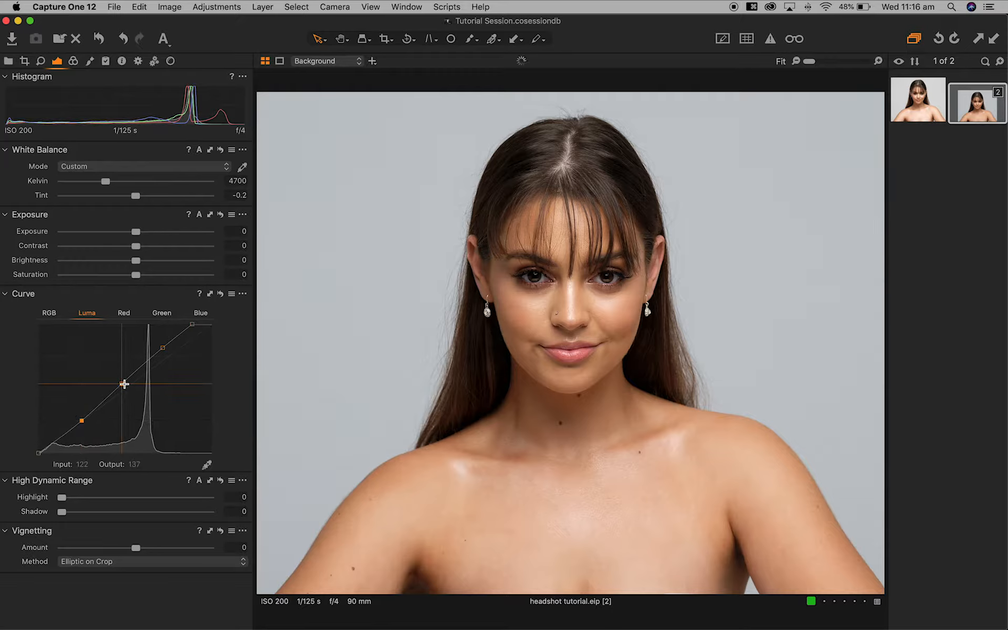
pyautogui.moveTo(164, 348); pyautogui.dragTo(159, 345)
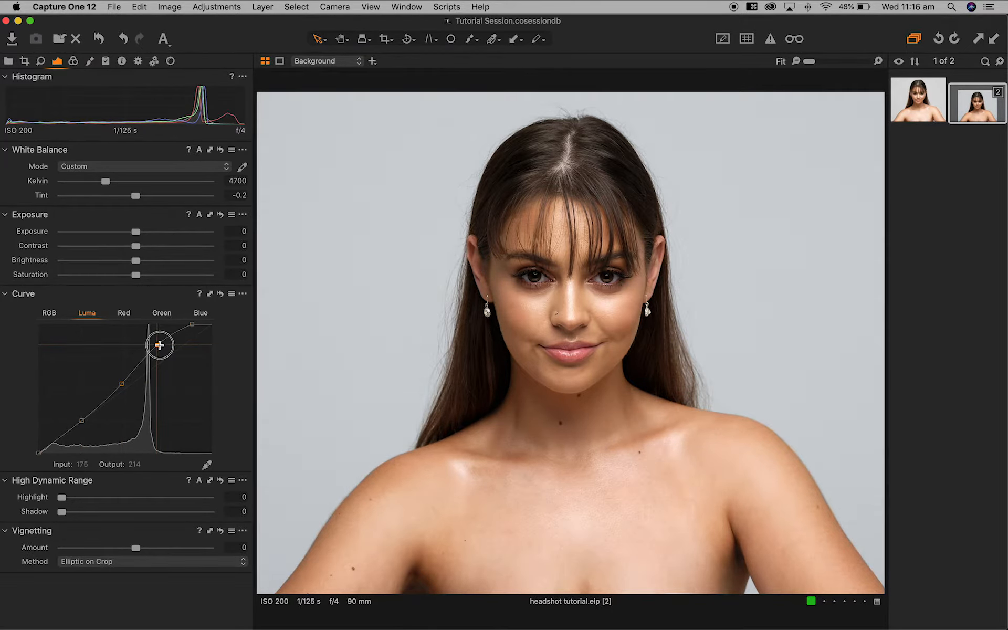
# - Refine the Luma curve points upward until input 171 maps to output 216
pyautogui.moveTo(80, 424); pyautogui.dragTo(79, 418)
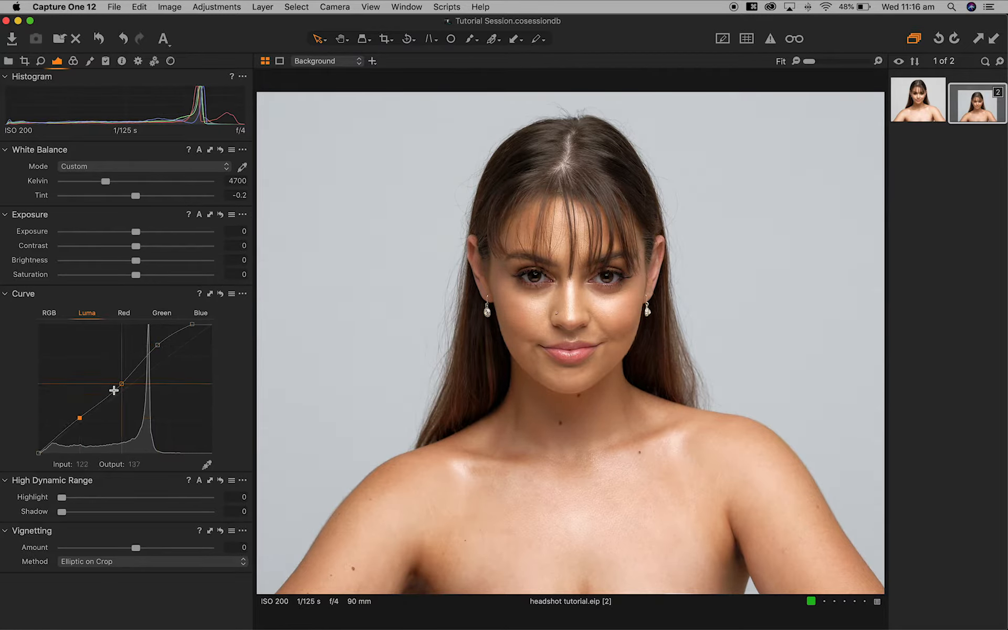
pyautogui.moveTo(123, 383); pyautogui.dragTo(125, 384)
pyautogui.moveTo(157, 345); pyautogui.dragTo(157, 343)
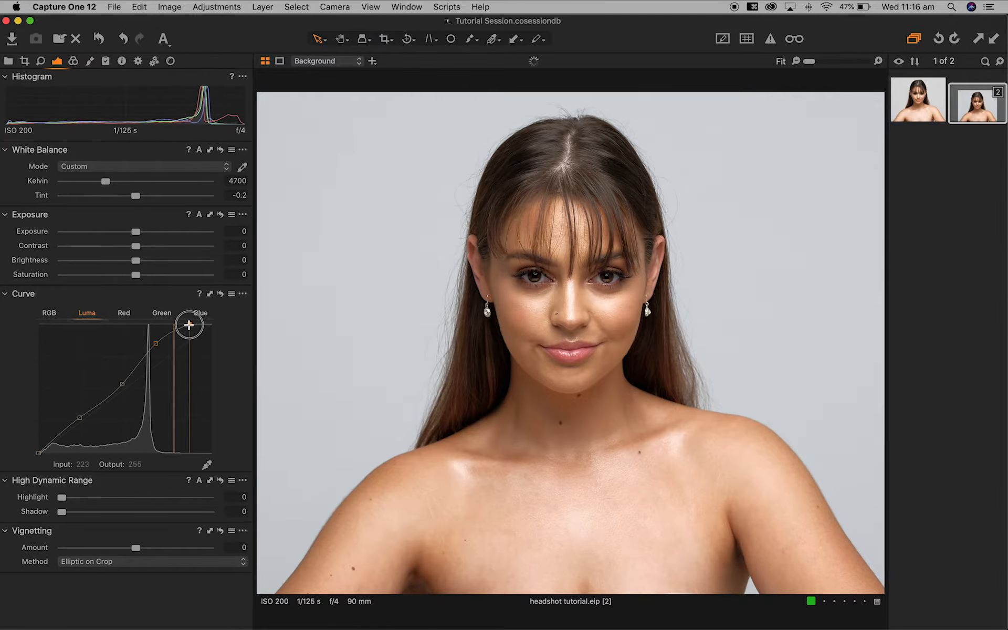
pyautogui.moveTo(152, 345); pyautogui.dragTo(153, 345)
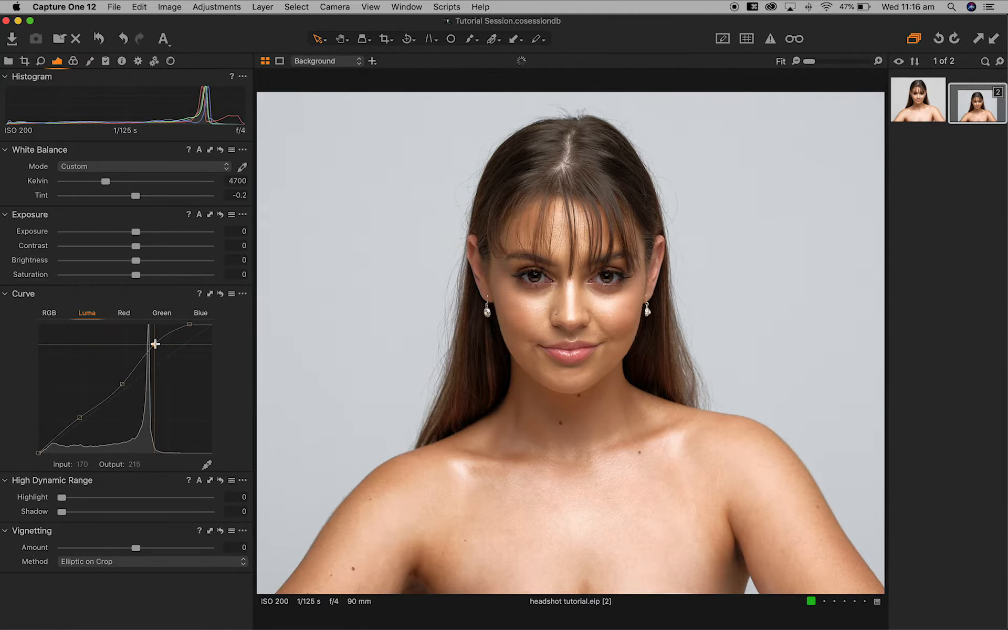
pyautogui.moveTo(120, 387); pyautogui.dragTo(121, 387)
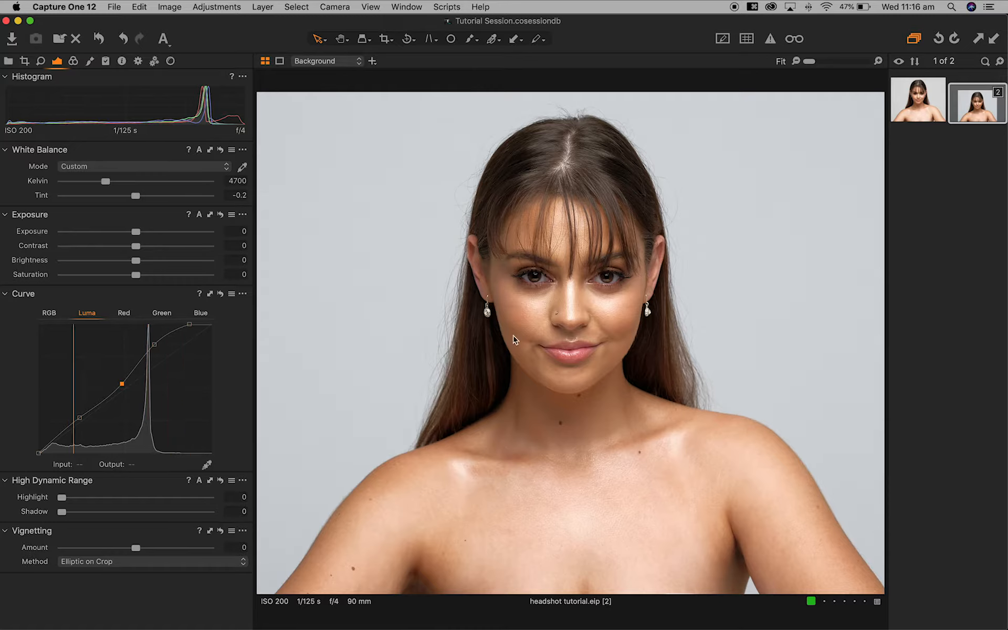
pyautogui.moveTo(123, 385); pyautogui.dragTo(122, 385)
pyautogui.click(77, 418)
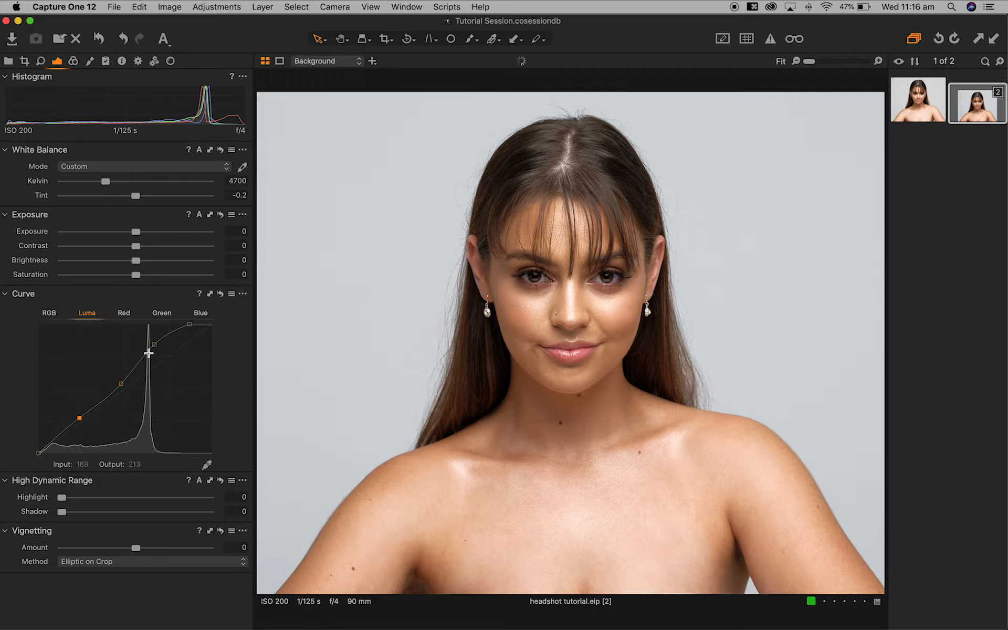
pyautogui.moveTo(155, 344)
pyautogui.mouseDown()
pyautogui.moveTo(149, 336)
pyautogui.moveTo(157, 343)
pyautogui.mouseUp()
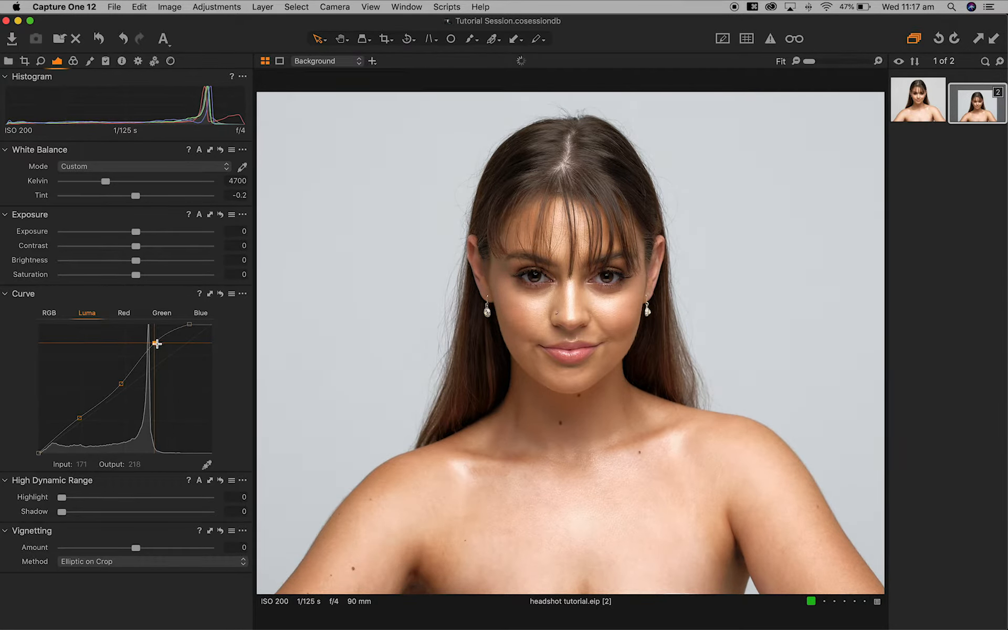
# - Review each Luma curve point, then switch the Curve tool to the Red channel
pyautogui.click(121, 384)
pyautogui.click(82, 419)
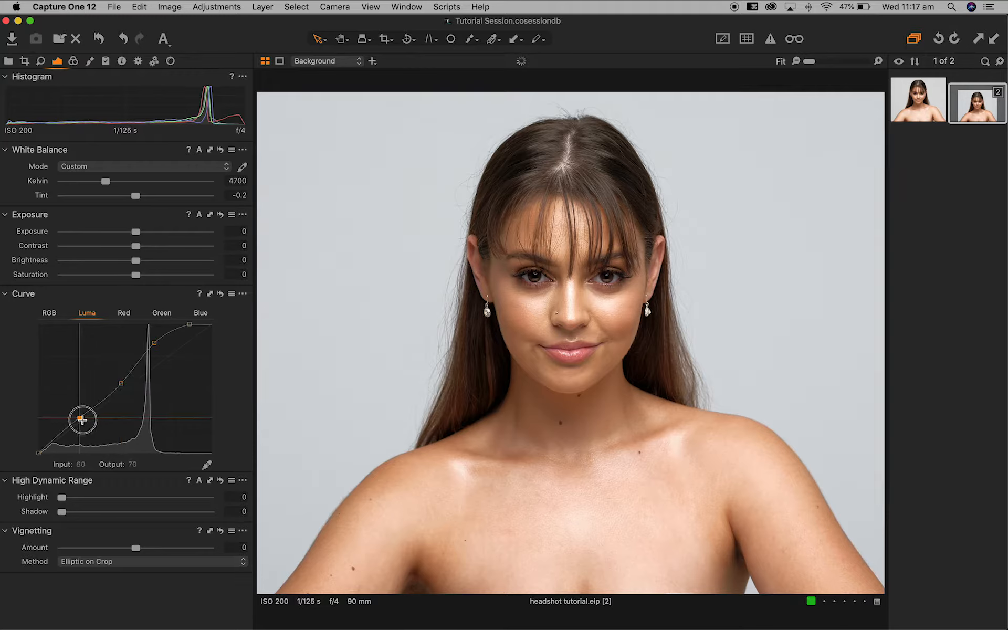
pyautogui.click(158, 344)
pyautogui.click(189, 324)
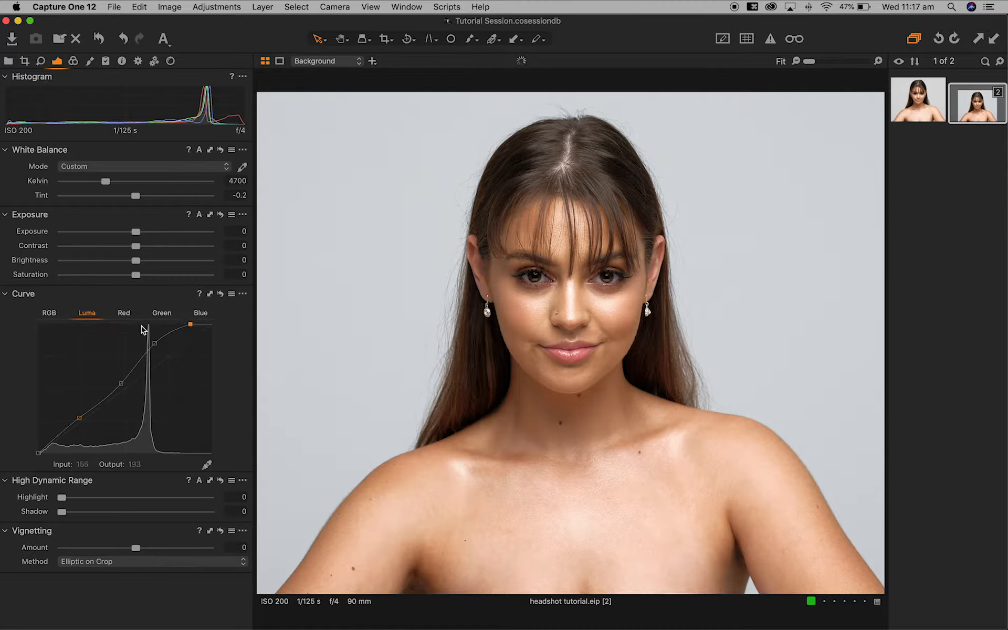
pyautogui.click(127, 314)
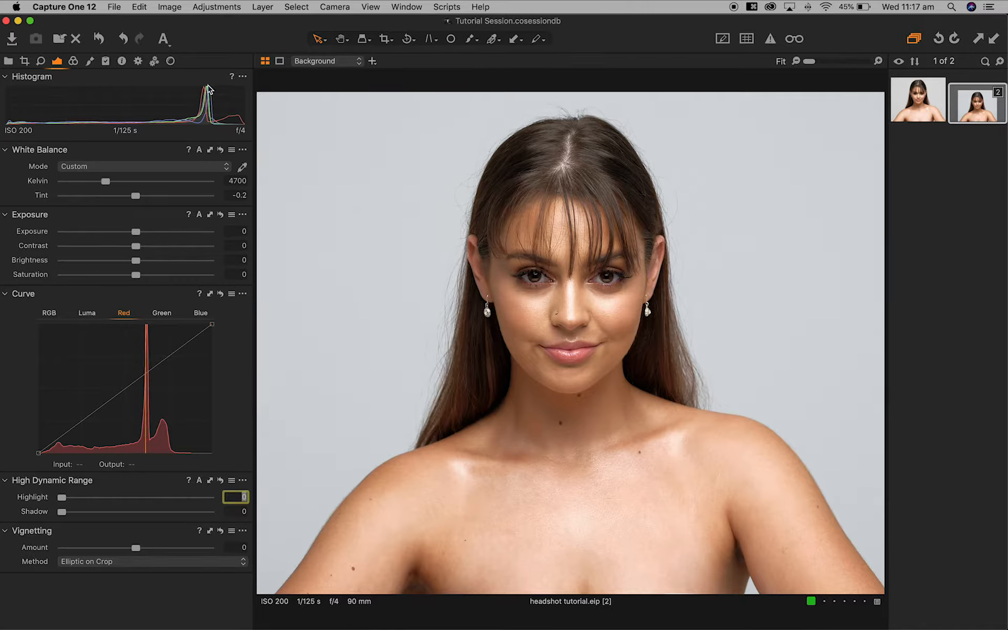
# - Nudge the Red and Green curves' white points slightly left, then return to the Luma curve
pyautogui.click(211, 324)
pyautogui.press('Left')
pyautogui.press('Left')
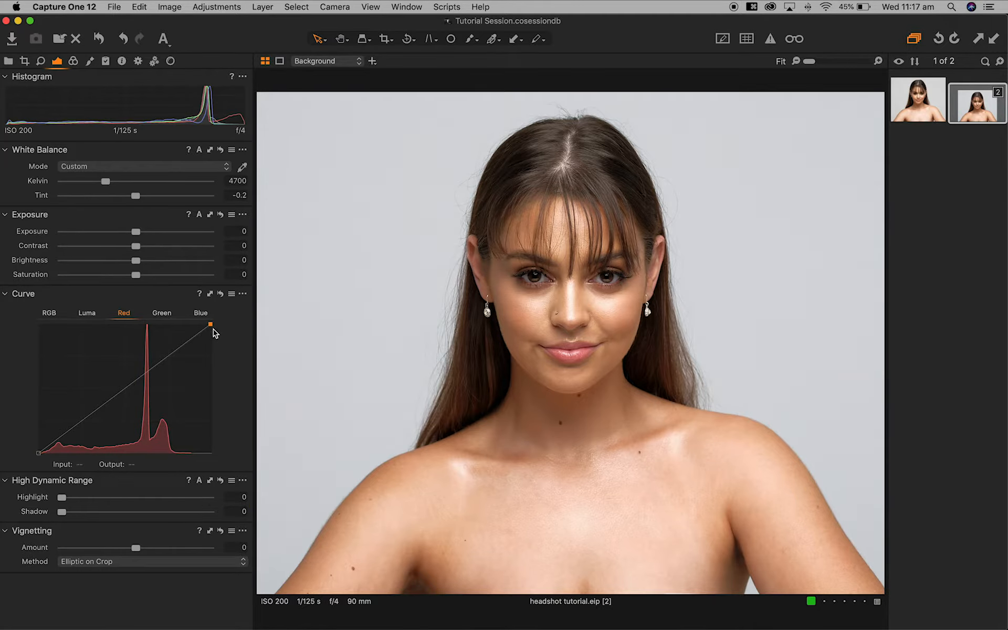
pyautogui.click(165, 316)
pyautogui.click(212, 325)
pyautogui.press('Left')
pyautogui.press('Left')
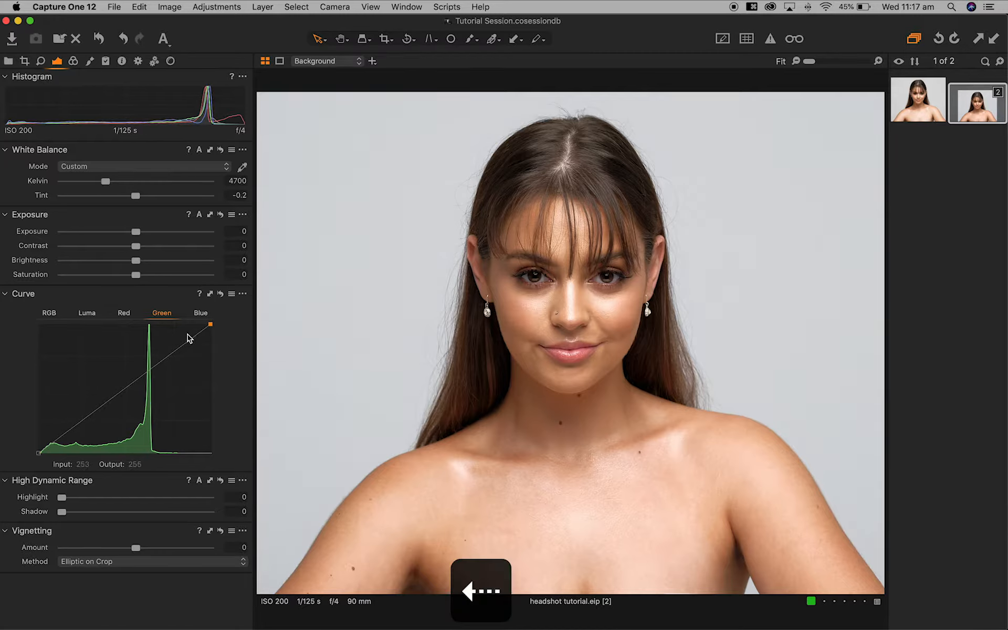
pyautogui.press('Right')
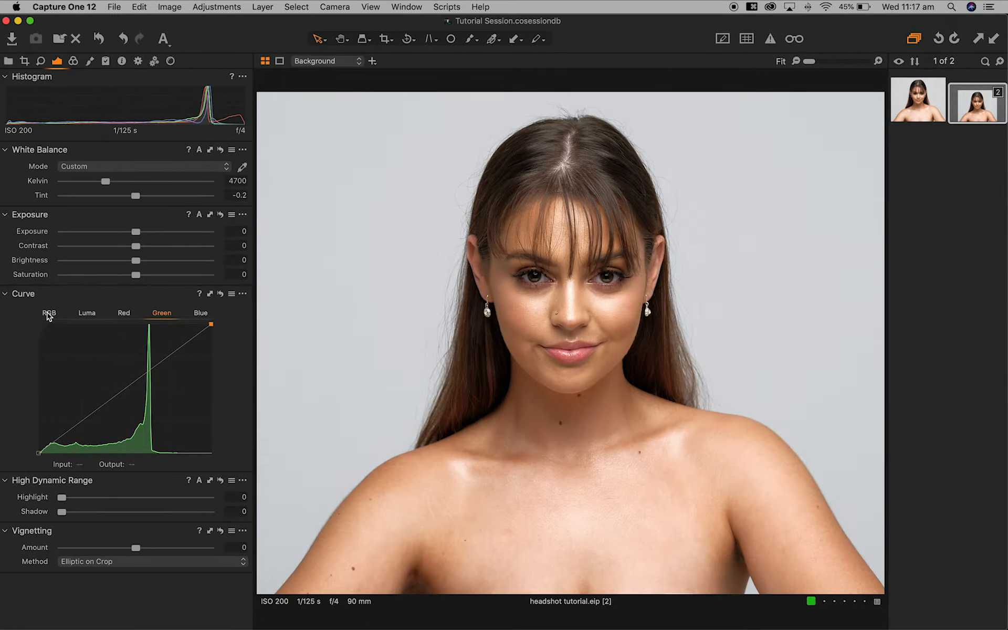
pyautogui.click(88, 314)
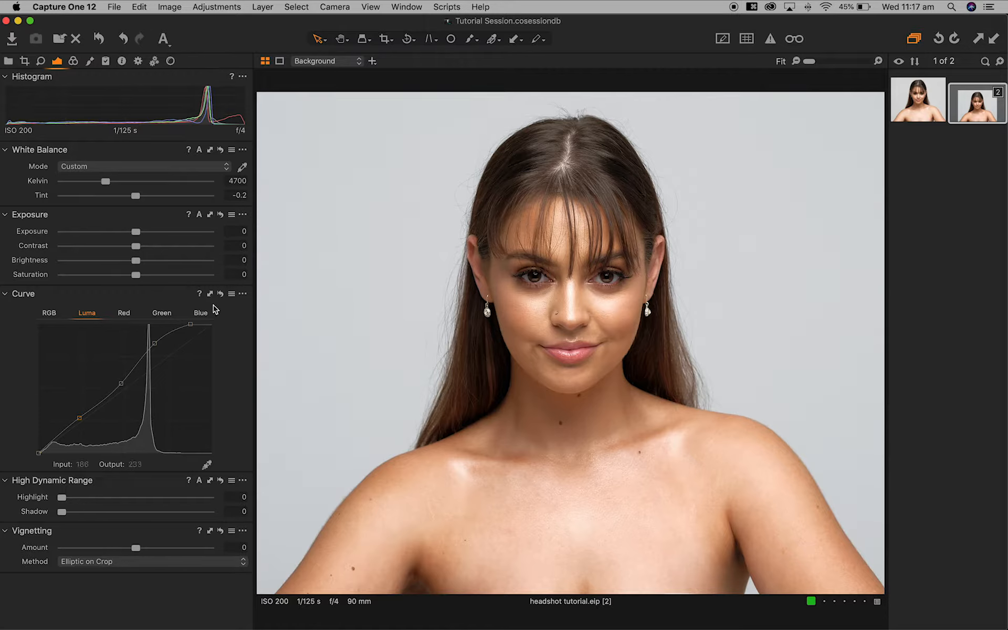
pyautogui.click(73, 62)
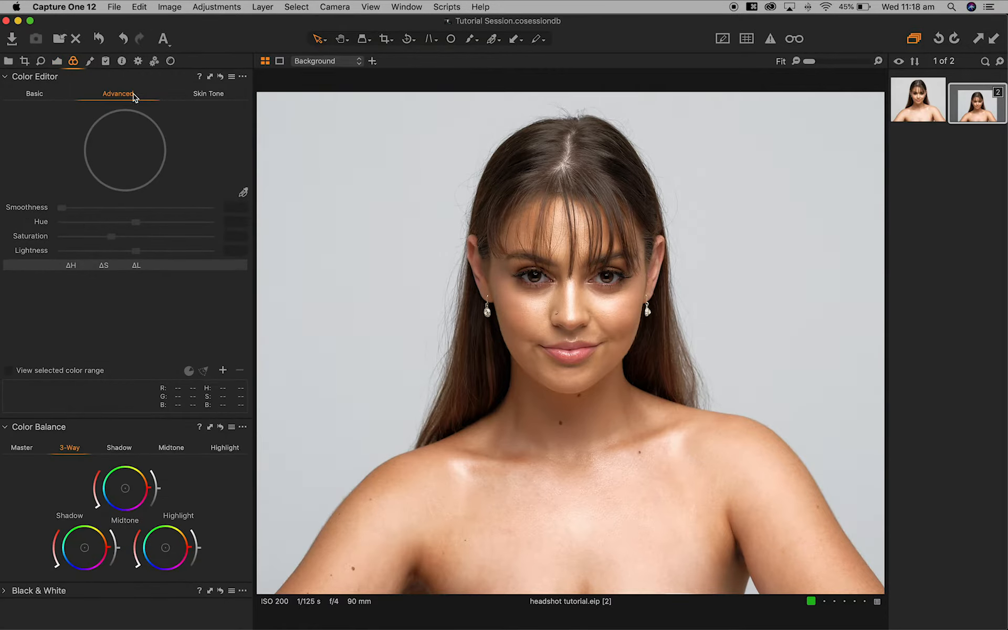
# - Sample the grey background in the Advanced Color Editor, widen its range and set Saturation -100
pyautogui.click(46, 96)
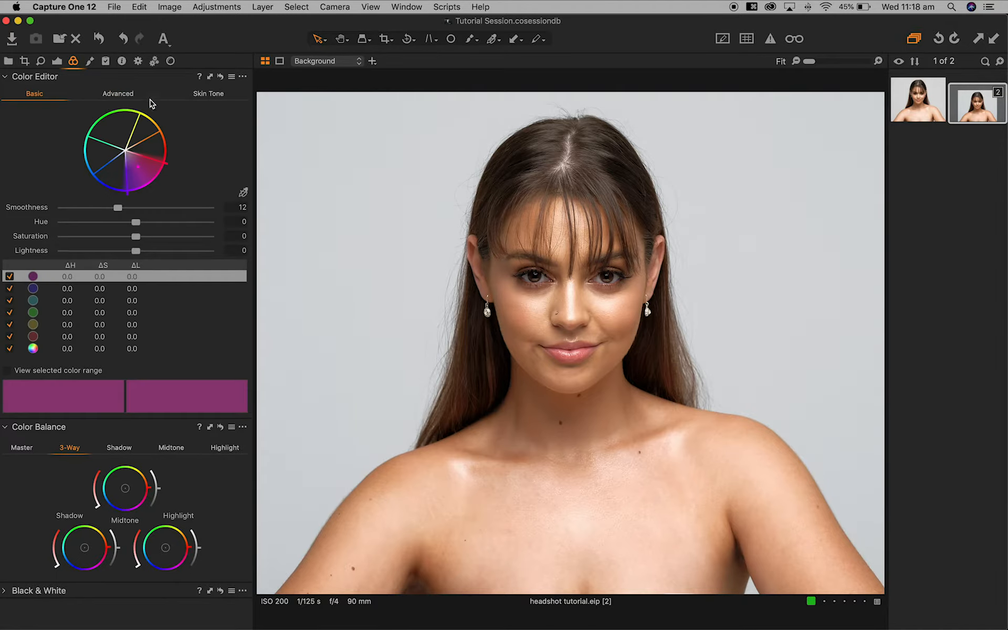
pyautogui.click(111, 97)
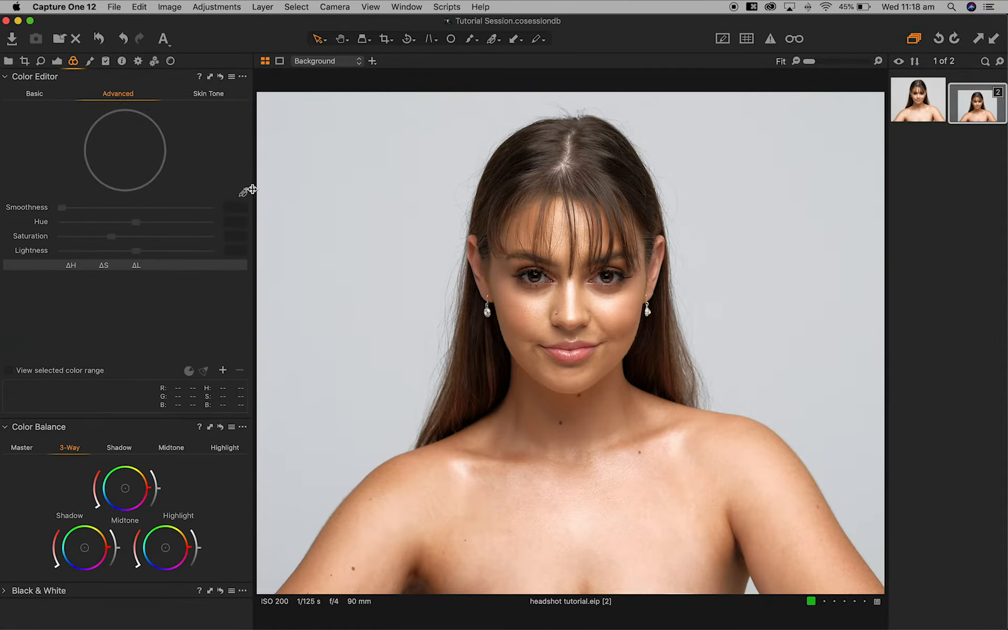
pyautogui.click(243, 194)
pyautogui.click(783, 180)
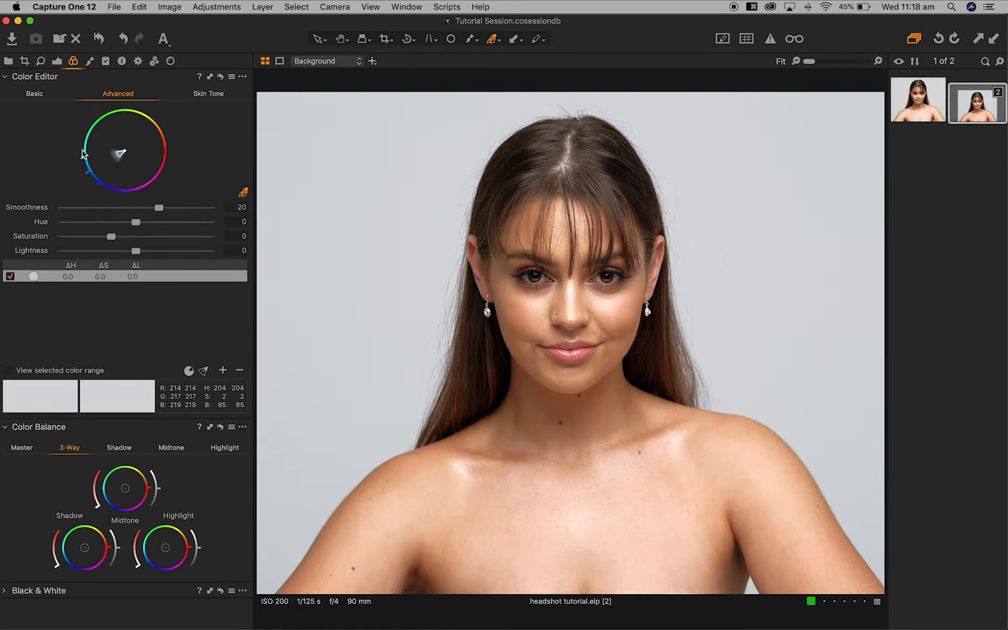
pyautogui.moveTo(87, 173); pyautogui.dragTo(117, 161)
pyautogui.moveTo(88, 240); pyautogui.dragTo(49, 241)
pyautogui.click(57, 61)
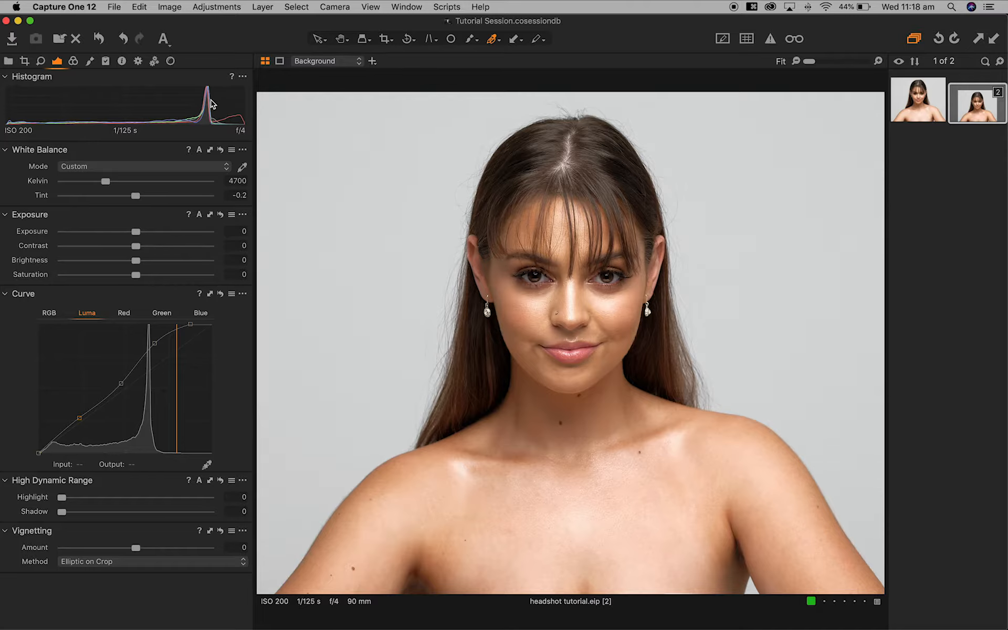
# - Move the Red channel curve's white point input to 250 and nudge its black point in slightly
pyautogui.click(128, 315)
pyautogui.click(211, 324)
pyautogui.press('Left')
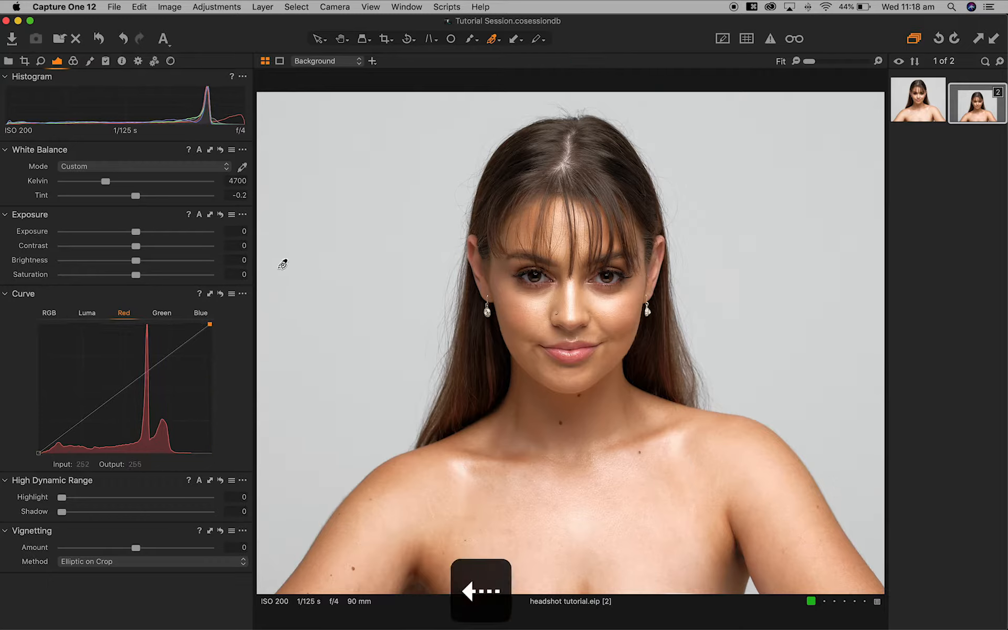
pyautogui.press('Left')
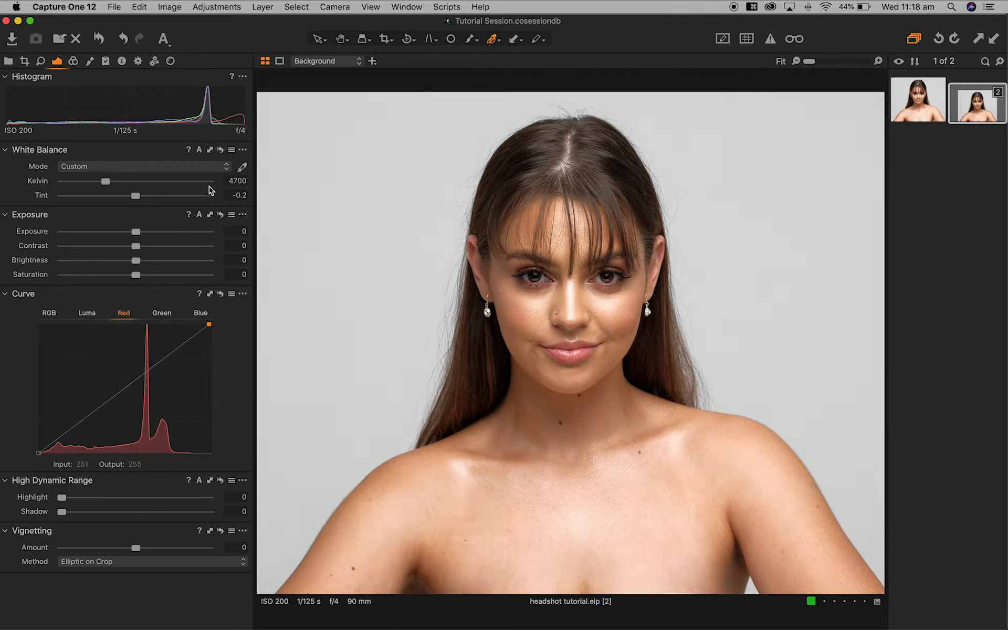
pyautogui.press('Left')
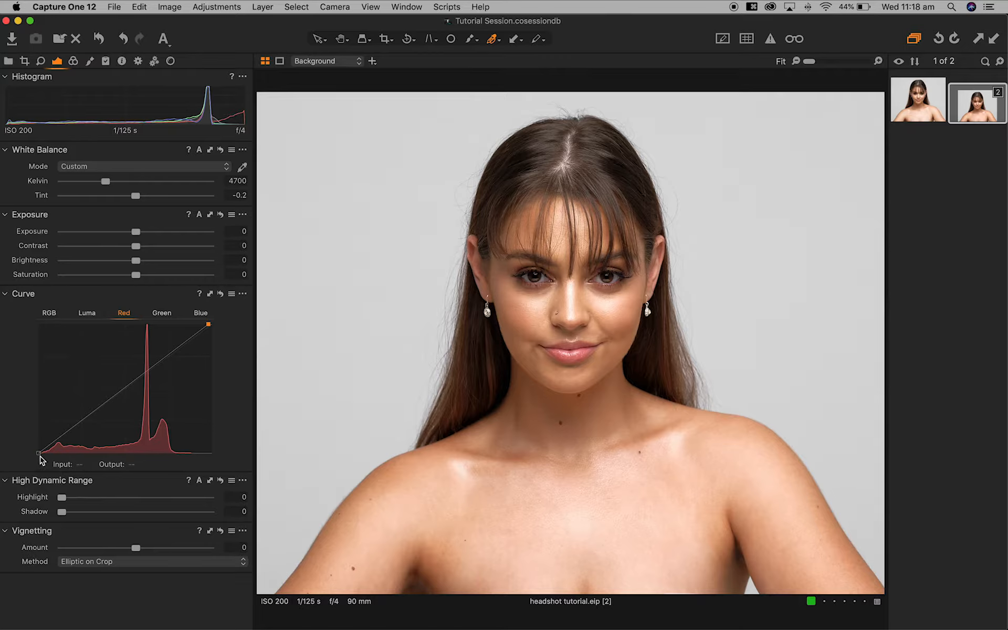
pyautogui.press('Right')
pyautogui.press('Right')
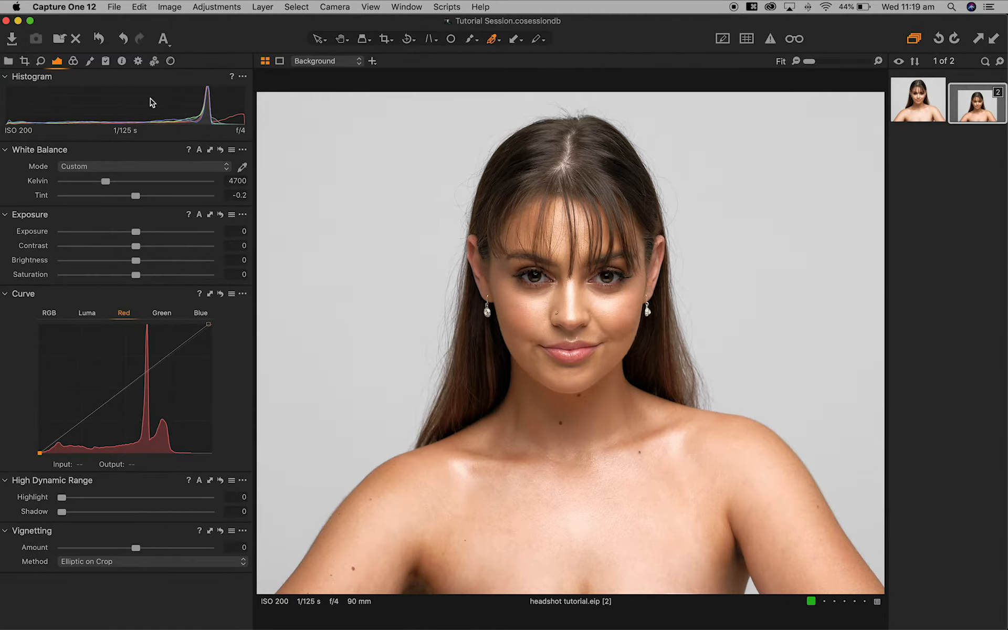
# - Zoom to 200% on the face and add a new adjustment layer named 'eyes'
pyautogui.click(91, 62)
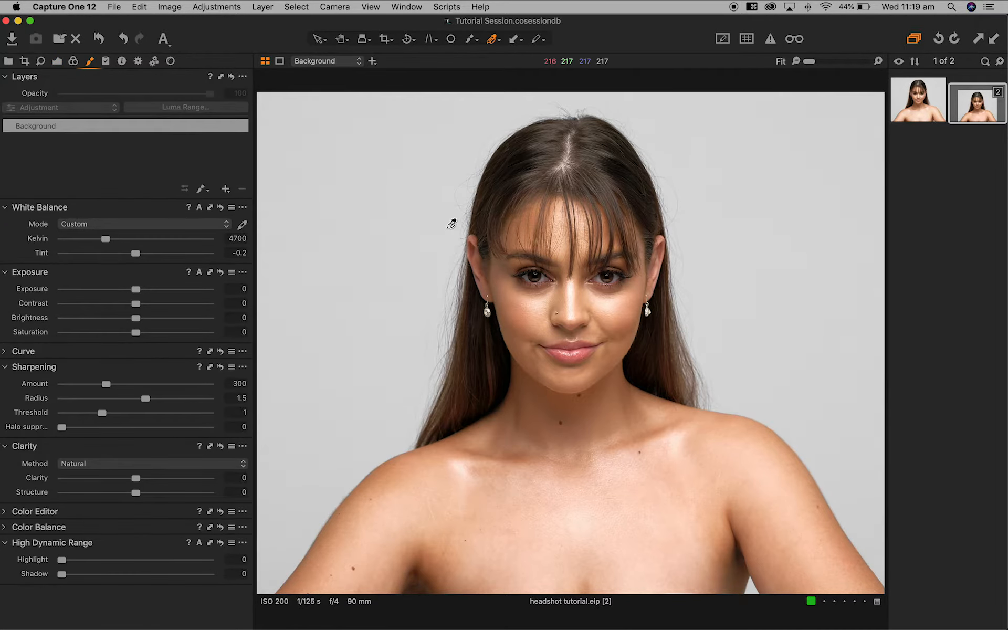
pyautogui.press('super+equal')
pyautogui.press('super+equal')
pyautogui.press('super+equal')
pyautogui.press('super+equal')
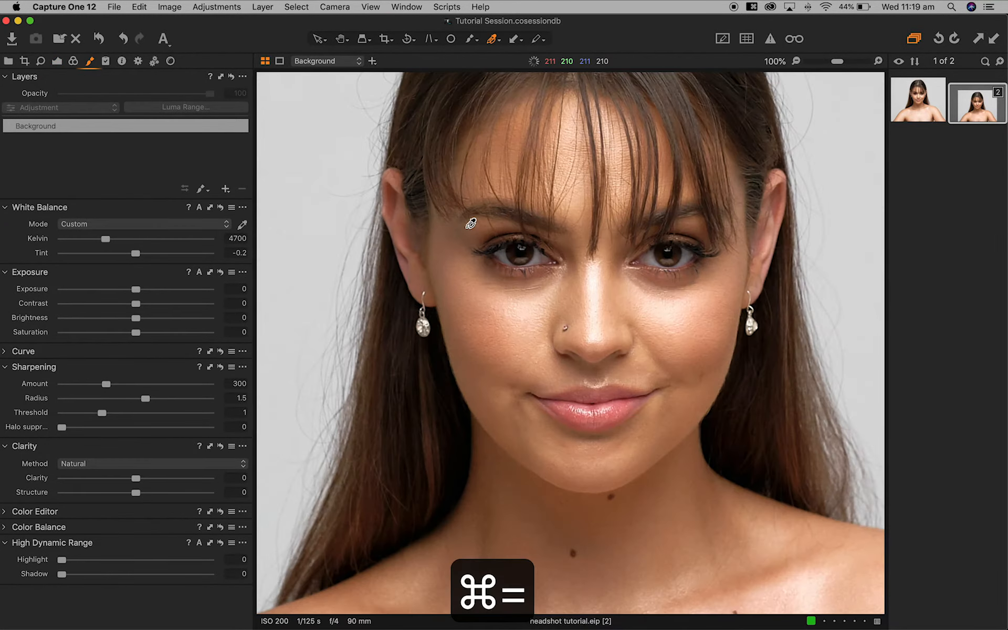
pyautogui.hscroll(2, 658, 217)
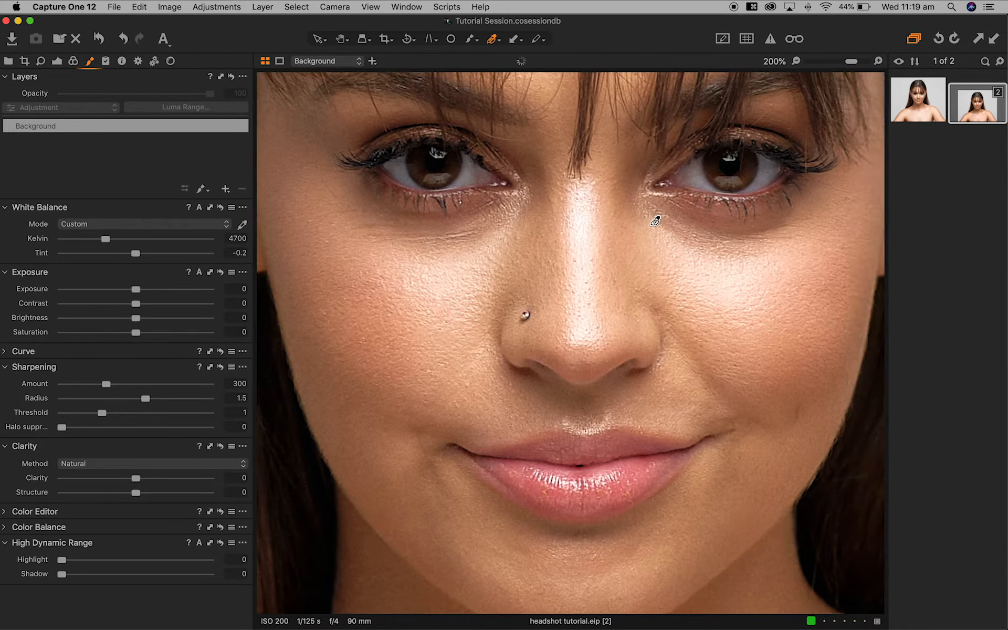
pyautogui.scroll(3, 658, 217)
pyautogui.press('super+shift+l')
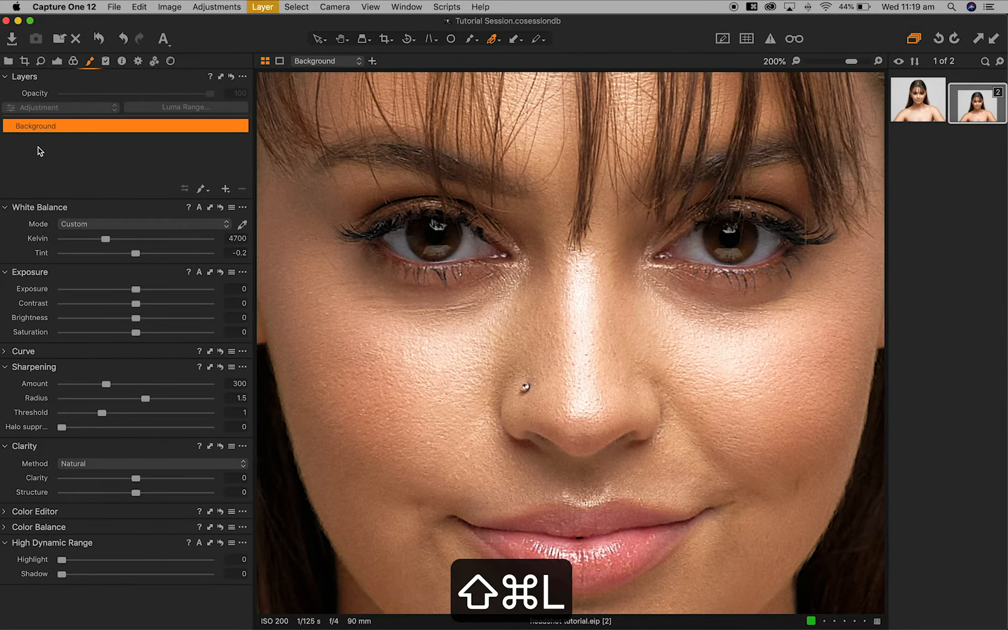
pyautogui.doubleClick(29, 130)
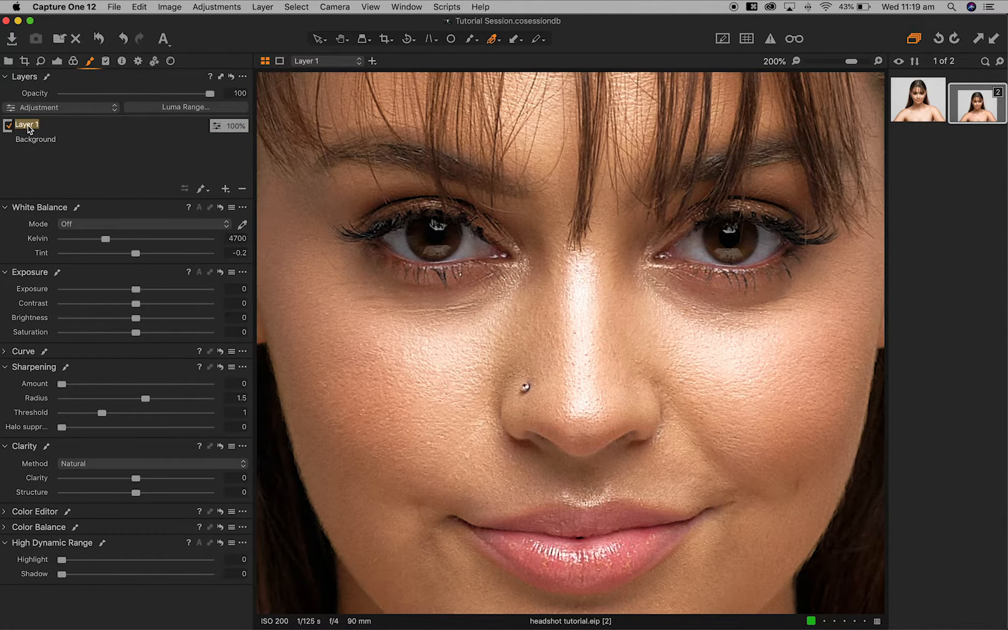
pyautogui.write('eyes')
pyautogui.press('Return')
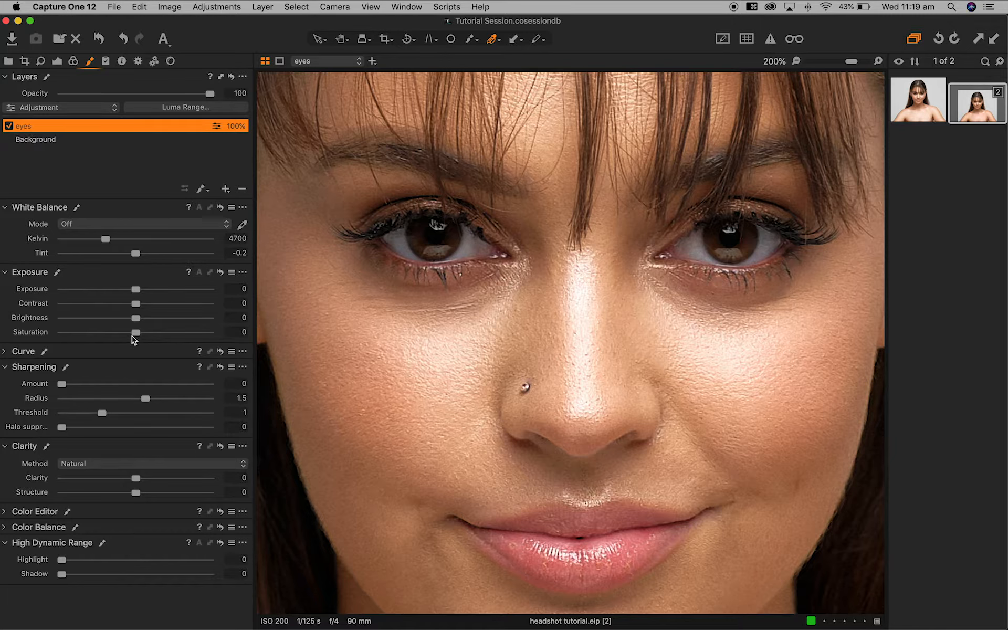
# - Give the eyes layer sharpening amount 200 and radius 1.2
pyautogui.click(234, 384)
pyautogui.write('200')
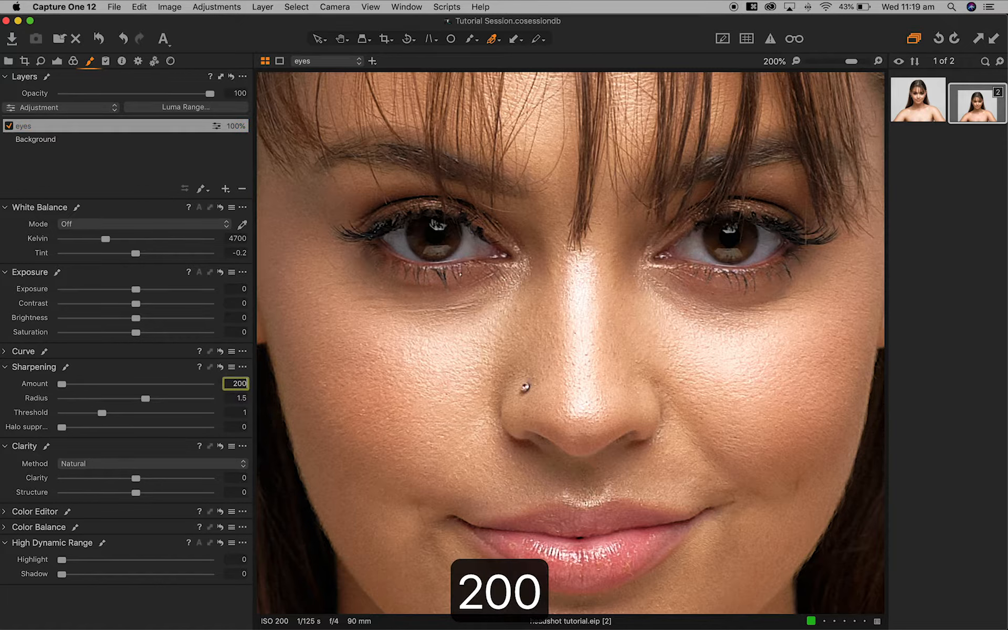
pyautogui.click(243, 399)
pyautogui.write('1.2')
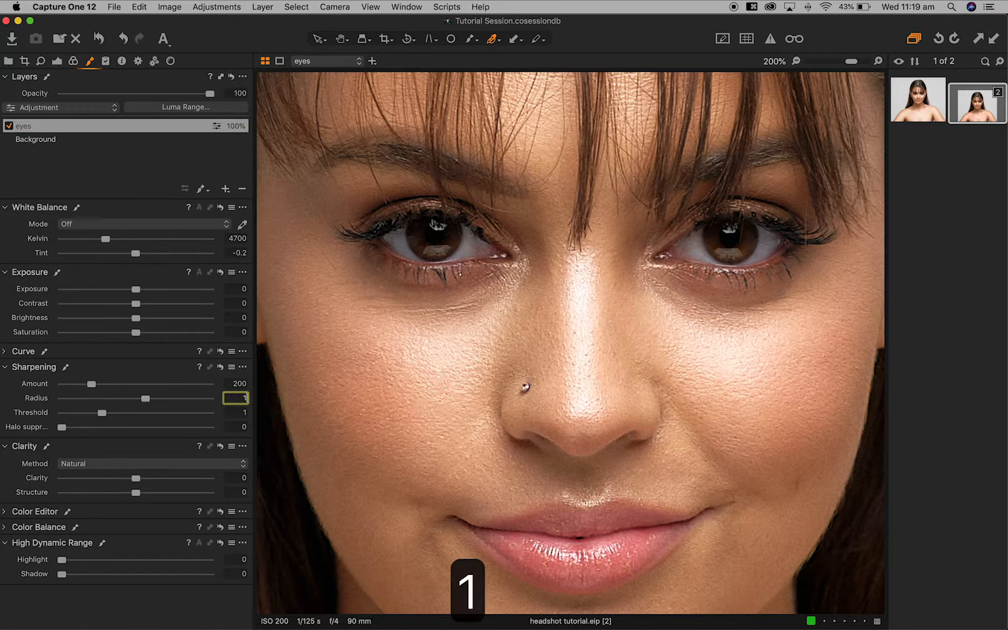
pyautogui.press('Return')
# - Set the eyes layer's Clarity Structure to 20 and Contrast to 3
pyautogui.click(242, 478)
pyautogui.press('Tab')
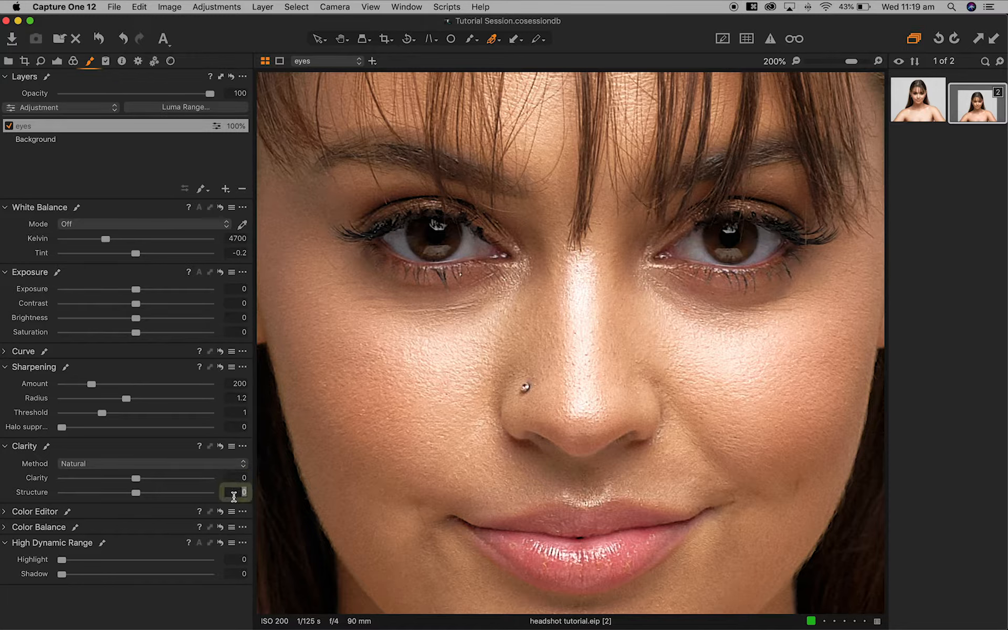
pyautogui.write('20')
pyautogui.press('Return')
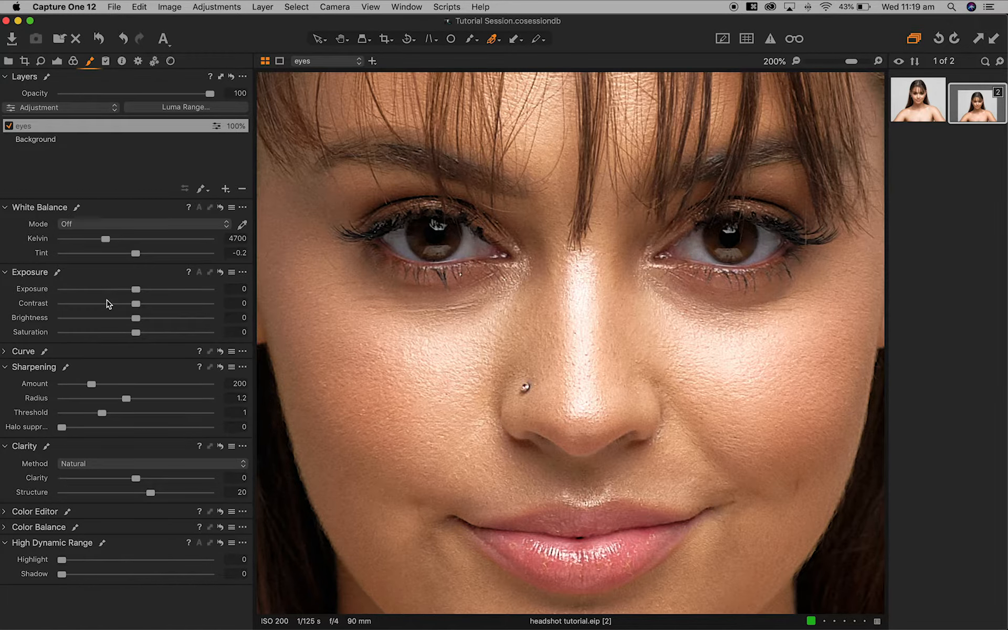
pyautogui.click(231, 302)
pyautogui.write('3')
pyautogui.press('Return')
pyautogui.press('b')
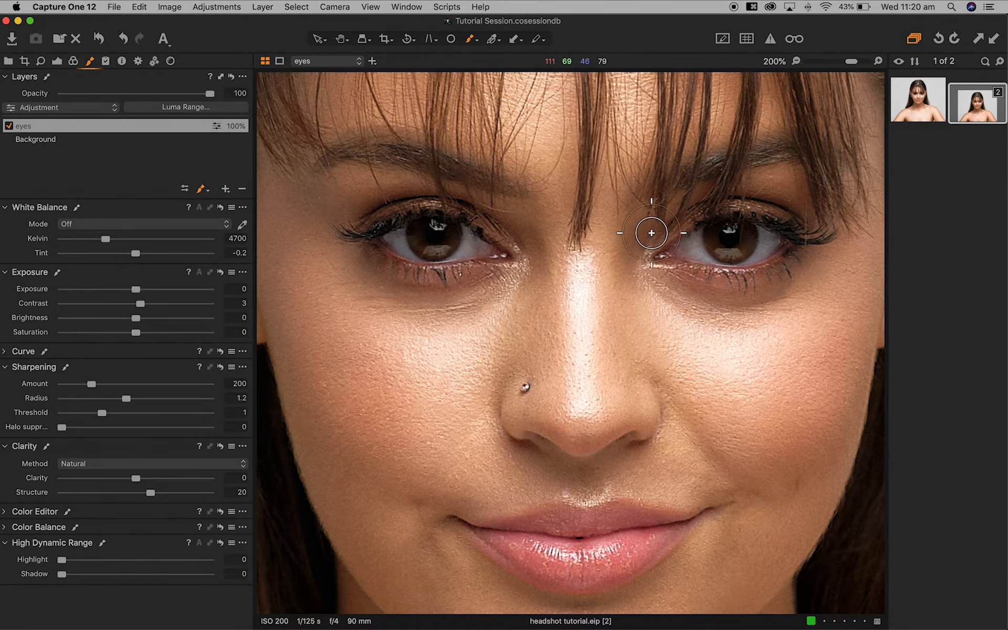
# - Paint the eyes layer mask over both eyes and the lips
pyautogui.moveTo(498, 244)
pyautogui.mouseDown()
pyautogui.moveTo(422, 214)
pyautogui.moveTo(367, 218)
pyautogui.moveTo(371, 239)
pyautogui.moveTo(445, 263)
pyautogui.mouseUp()
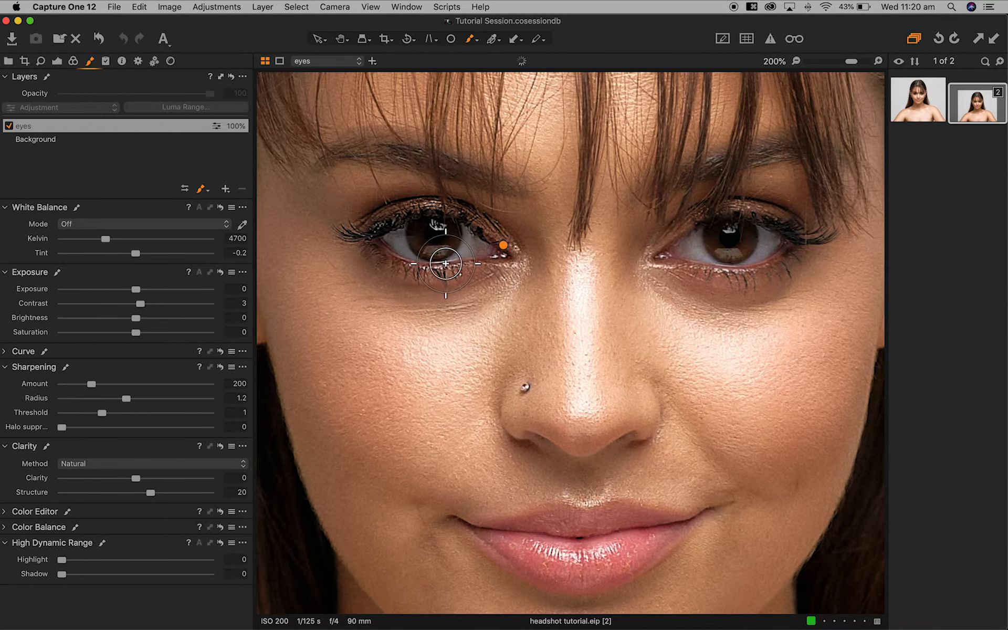
pyautogui.press('m')
pyautogui.moveTo(367, 235)
pyautogui.mouseDown()
pyautogui.moveTo(438, 256)
pyautogui.moveTo(510, 254)
pyautogui.moveTo(407, 255)
pyautogui.moveTo(412, 215)
pyautogui.mouseUp()
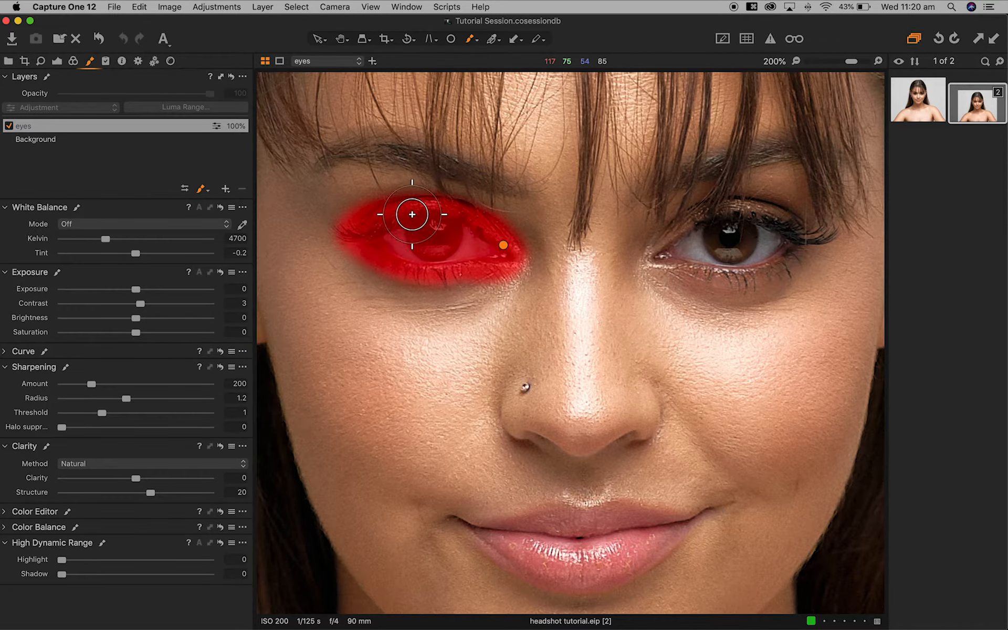
pyautogui.moveTo(659, 242)
pyautogui.mouseDown()
pyautogui.moveTo(740, 214)
pyautogui.moveTo(821, 233)
pyautogui.moveTo(755, 270)
pyautogui.moveTo(662, 259)
pyautogui.moveTo(791, 231)
pyautogui.moveTo(736, 219)
pyautogui.moveTo(674, 255)
pyautogui.moveTo(746, 265)
pyautogui.moveTo(817, 237)
pyautogui.moveTo(782, 227)
pyautogui.moveTo(704, 231)
pyautogui.mouseUp()
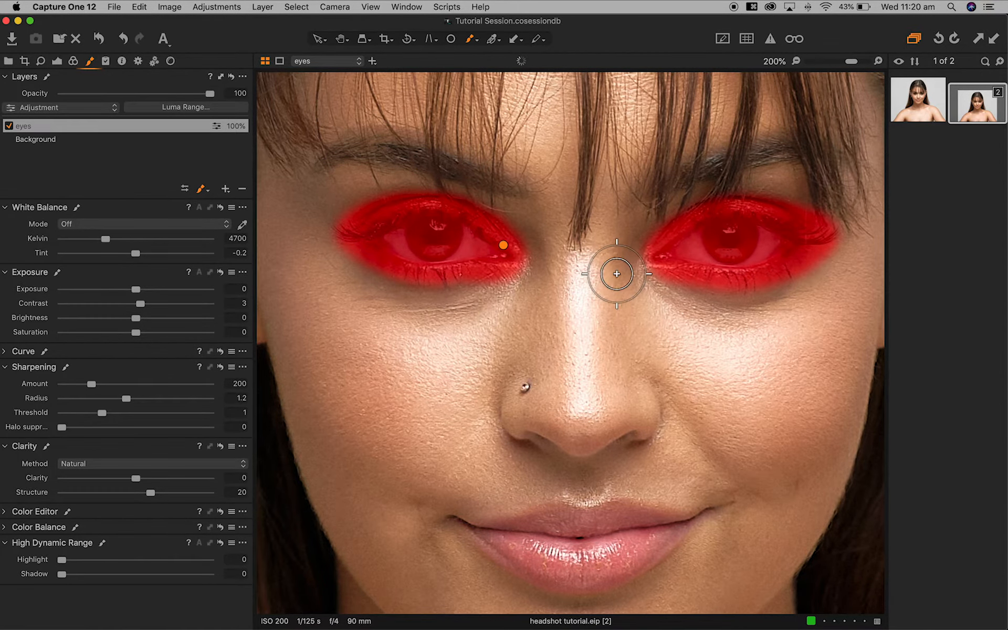
pyautogui.scroll(-3, 617, 273)
pyautogui.moveTo(509, 490)
pyautogui.mouseDown()
pyautogui.moveTo(578, 506)
pyautogui.moveTo(632, 478)
pyautogui.moveTo(558, 470)
pyautogui.moveTo(462, 479)
pyautogui.moveTo(493, 501)
pyautogui.moveTo(551, 509)
pyautogui.moveTo(593, 503)
pyautogui.moveTo(650, 473)
pyautogui.moveTo(566, 513)
pyautogui.moveTo(497, 505)
pyautogui.moveTo(593, 507)
pyautogui.mouseUp()
pyautogui.scroll(1, 592, 507)
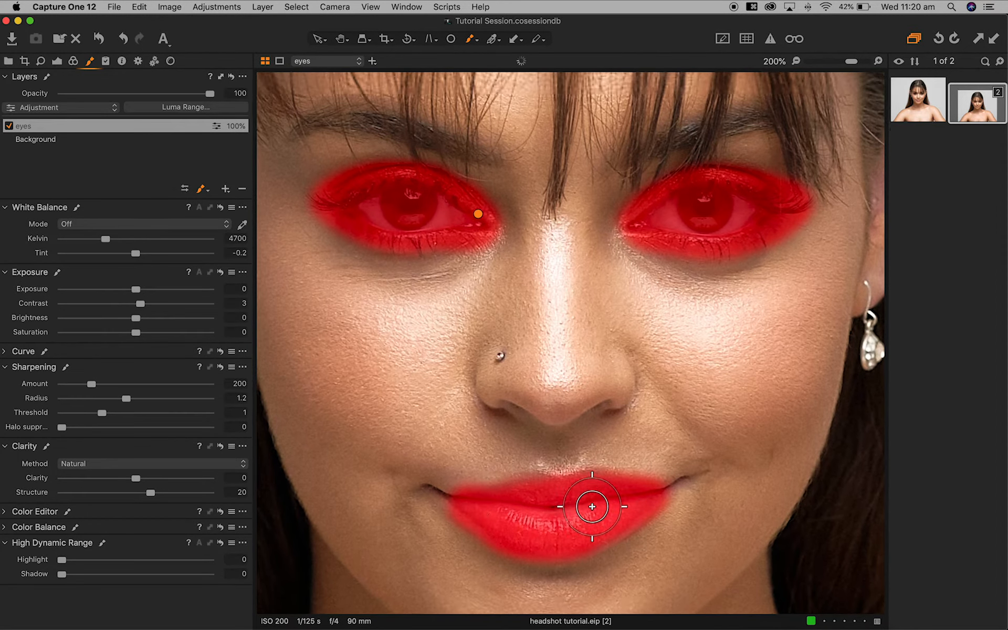
# - Erase the lips from the mask, then fit the whole portrait in view
pyautogui.press('m')
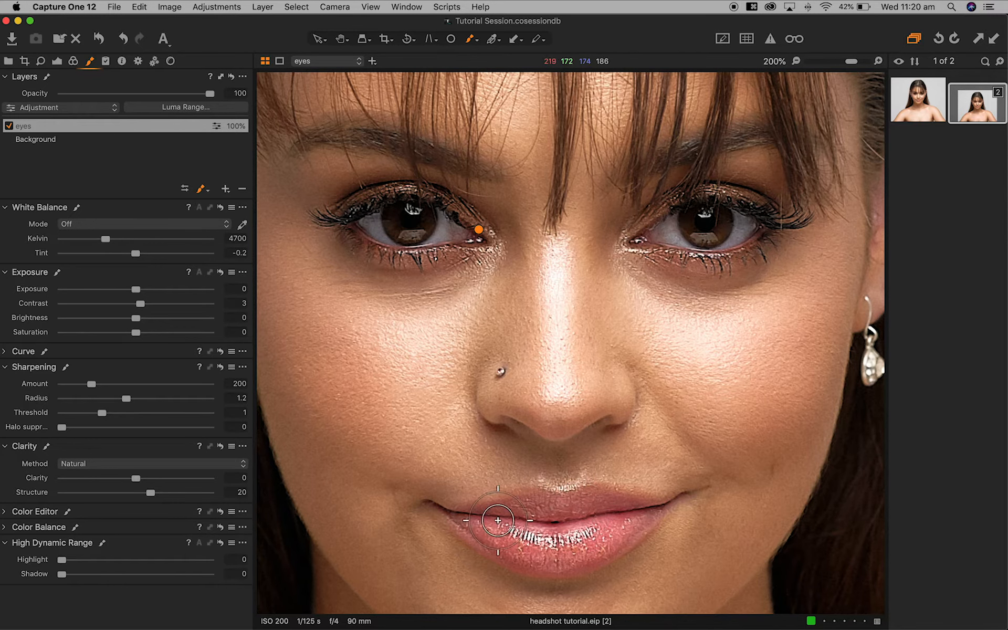
pyautogui.press('e')
pyautogui.moveTo(660, 499)
pyautogui.mouseDown()
pyautogui.moveTo(460, 506)
pyautogui.moveTo(474, 525)
pyautogui.moveTo(562, 551)
pyautogui.moveTo(644, 514)
pyautogui.moveTo(658, 495)
pyautogui.moveTo(558, 538)
pyautogui.moveTo(463, 516)
pyautogui.moveTo(506, 542)
pyautogui.moveTo(636, 519)
pyautogui.moveTo(651, 495)
pyautogui.moveTo(514, 492)
pyautogui.moveTo(433, 503)
pyautogui.moveTo(478, 527)
pyautogui.moveTo(583, 519)
pyautogui.mouseUp()
pyautogui.press('m')
pyautogui.moveTo(544, 569)
pyautogui.mouseDown()
pyautogui.moveTo(693, 501)
pyautogui.moveTo(580, 560)
pyautogui.moveTo(476, 515)
pyautogui.mouseUp()
pyautogui.press('m')
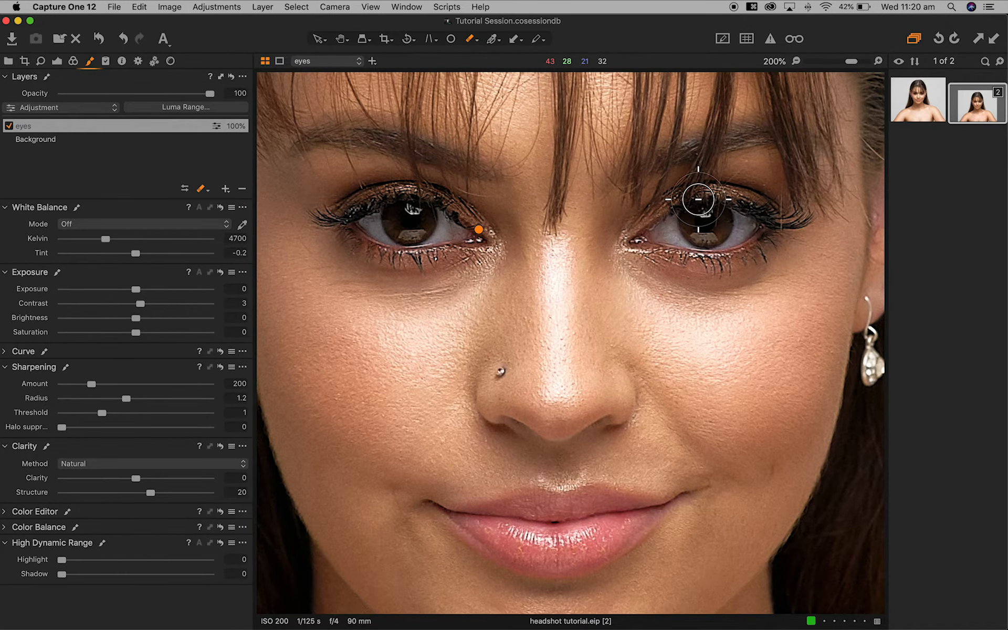
pyautogui.press('super+0')
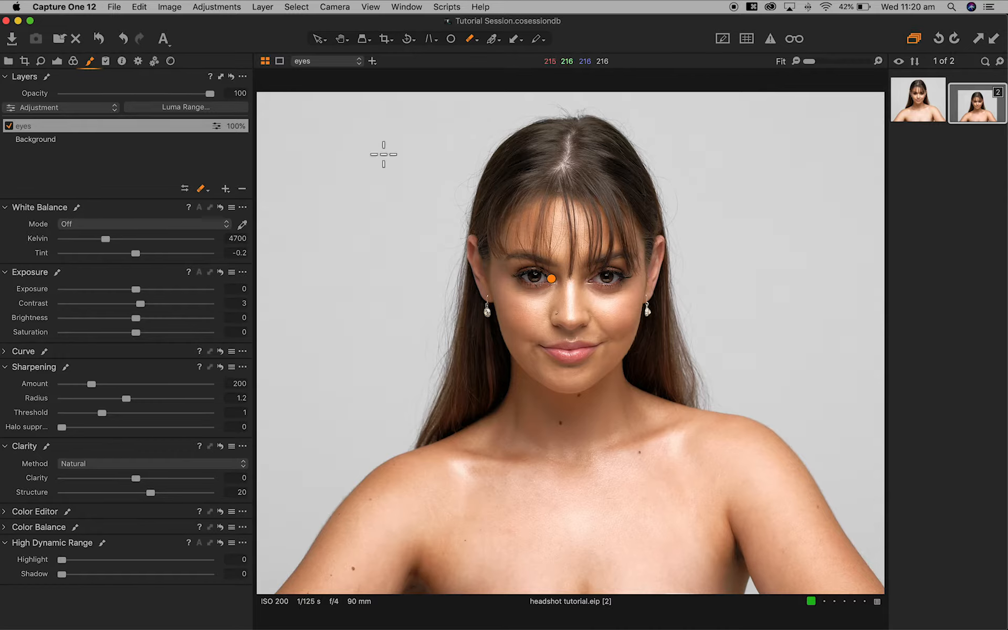
# - Toggle the eyes layer off and back on to compare the portrait
pyautogui.click(9, 127)
pyautogui.click(10, 127)
pyautogui.click(10, 127)
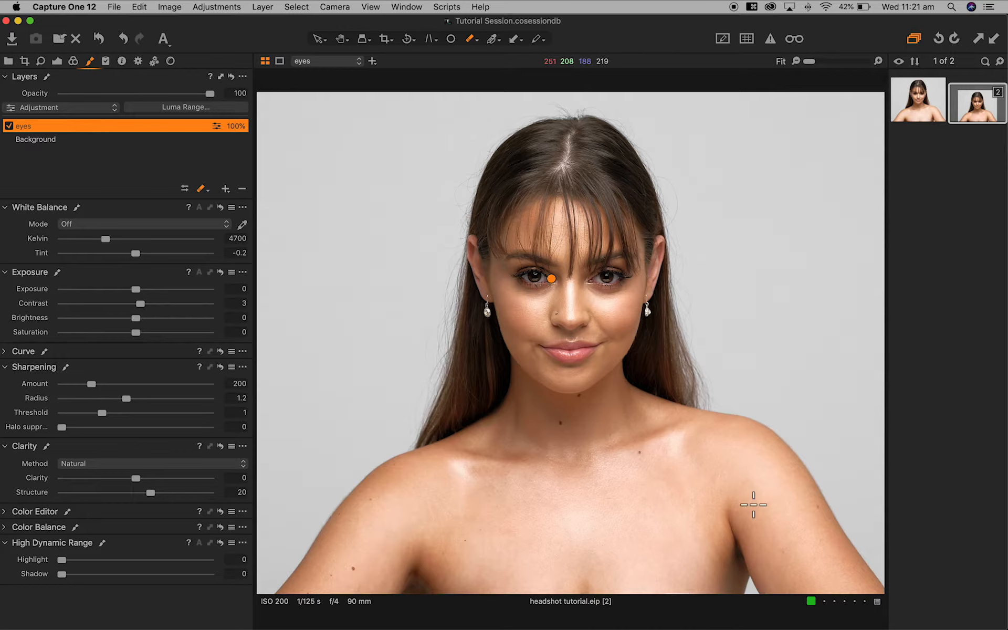
# - Heal the blemish on the lower-right shoulder with Spot Removal
pyautogui.press('o')
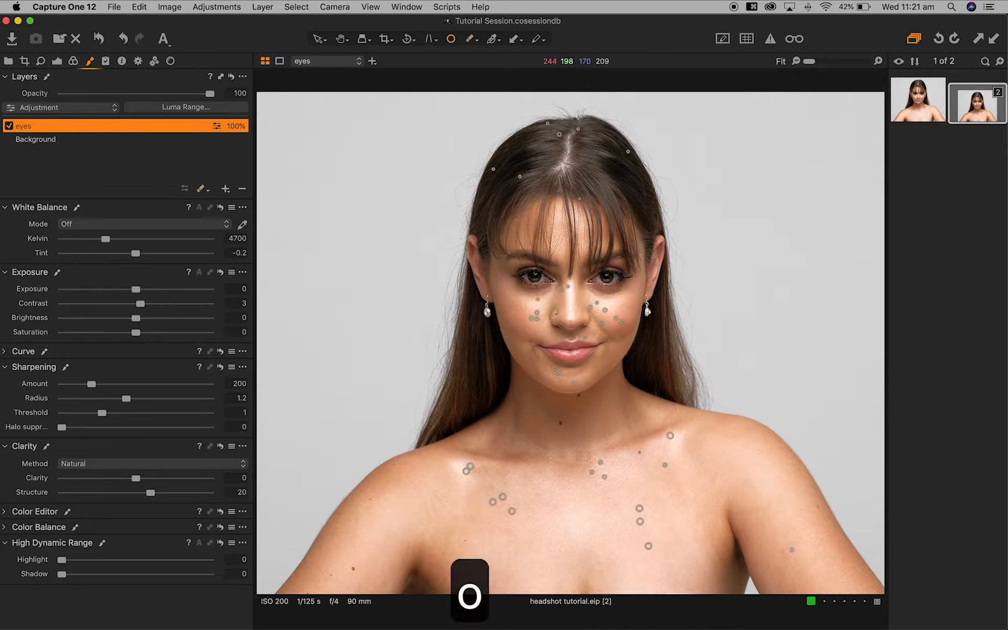
pyautogui.click(783, 554)
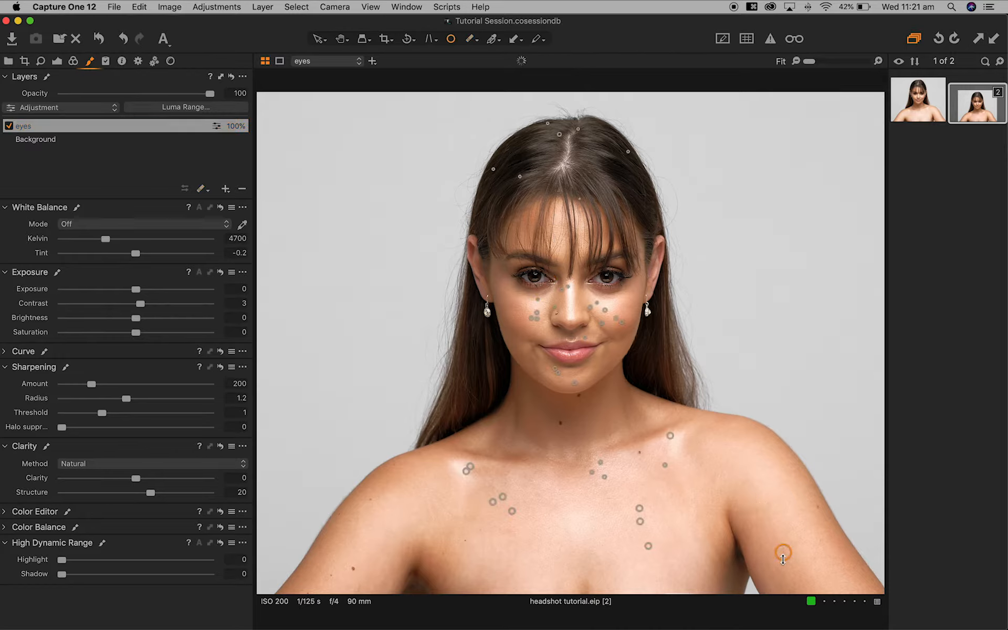
pyautogui.press('v')
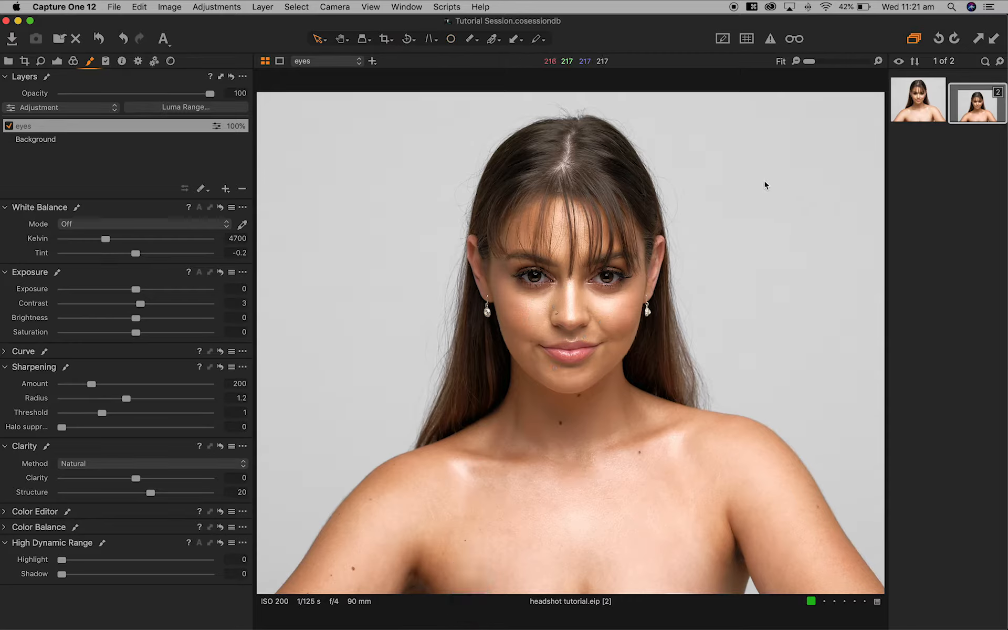
# - Clone the retouched variant and process it with the full-size JPEG recipe to Exports
pyautogui.rightClick(972, 113)
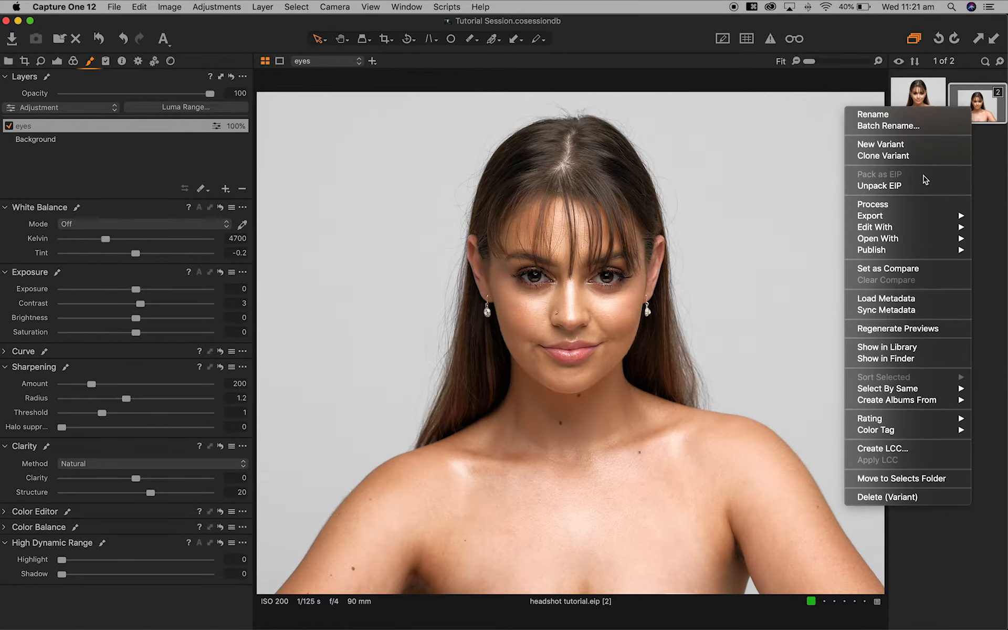
pyautogui.click(884, 156)
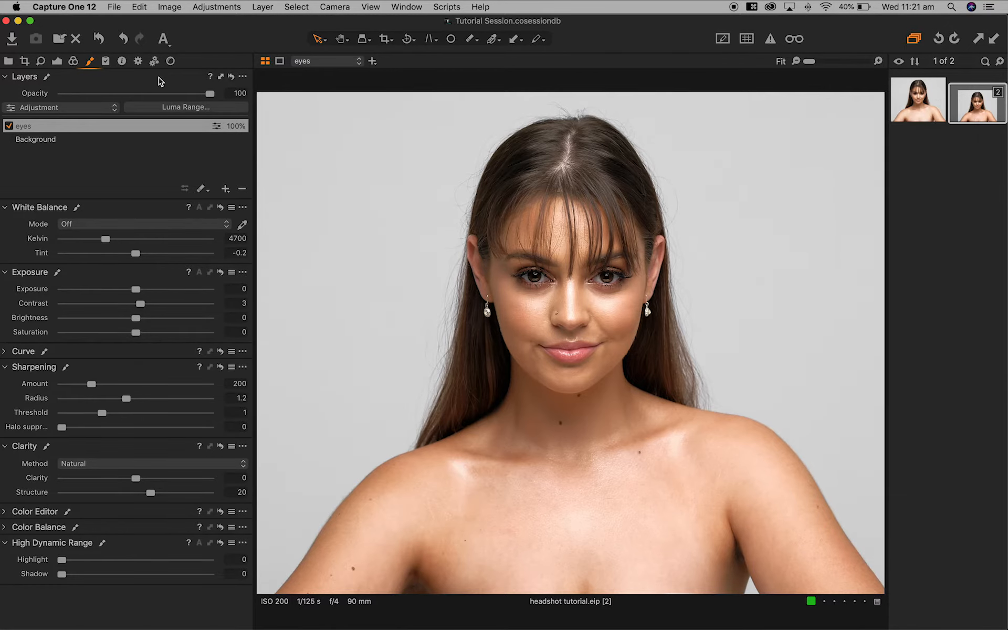
pyautogui.click(138, 61)
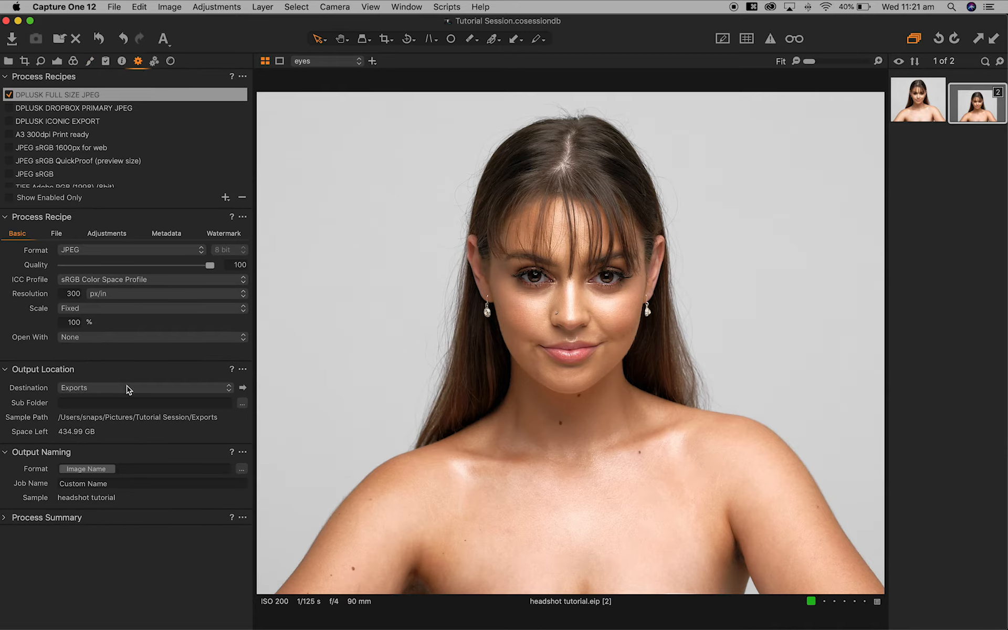
pyautogui.press('super+d')
pyautogui.click(57, 61)
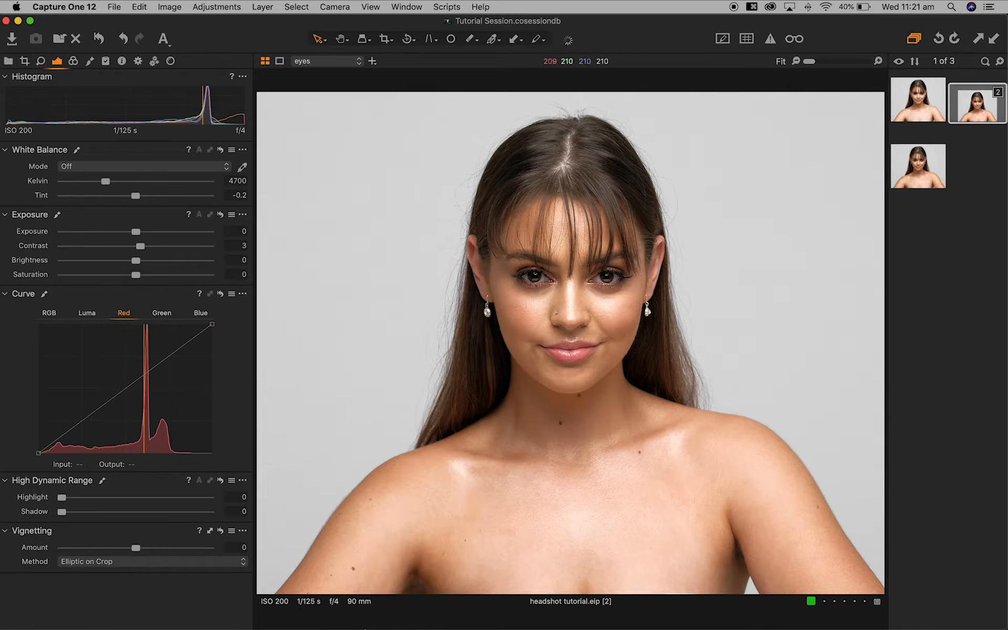
pyautogui.moveTo(386, 622)
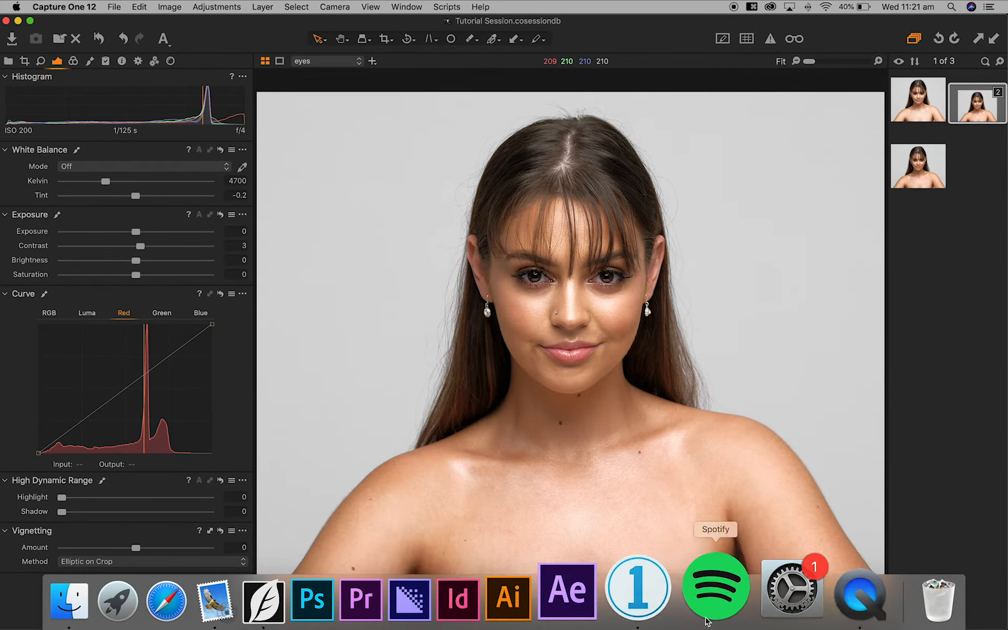
# - Switch to SkinFiner and open headshot tutorial.jpg from the Exports folder
pyautogui.click(324, 619)
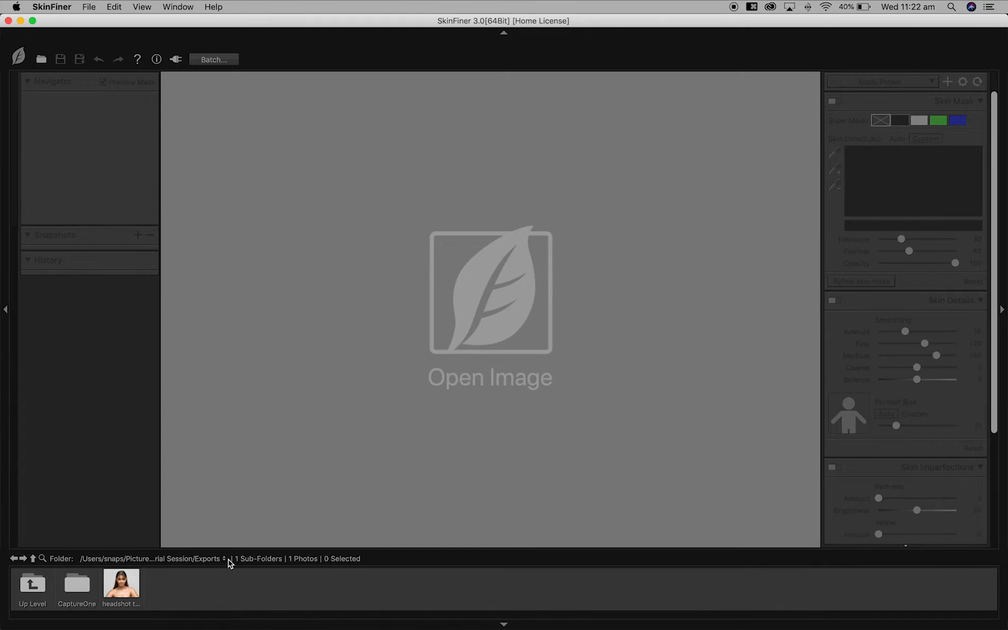
pyautogui.doubleClick(122, 599)
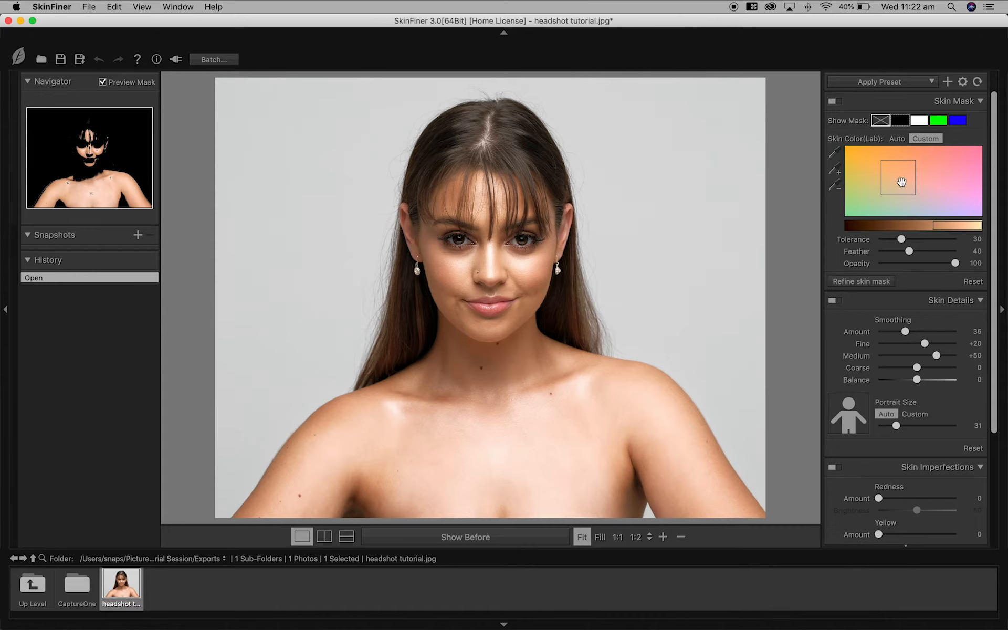
pyautogui.moveTo(902, 181); pyautogui.dragTo(909, 182)
pyautogui.moveTo(933, 228); pyautogui.dragTo(910, 227)
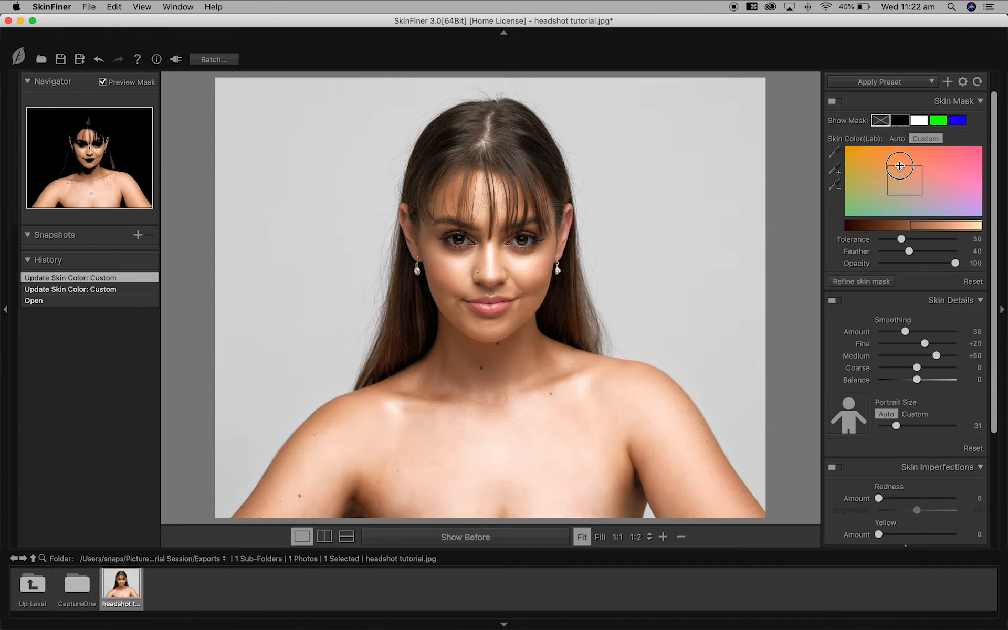
pyautogui.moveTo(918, 172); pyautogui.dragTo(910, 222)
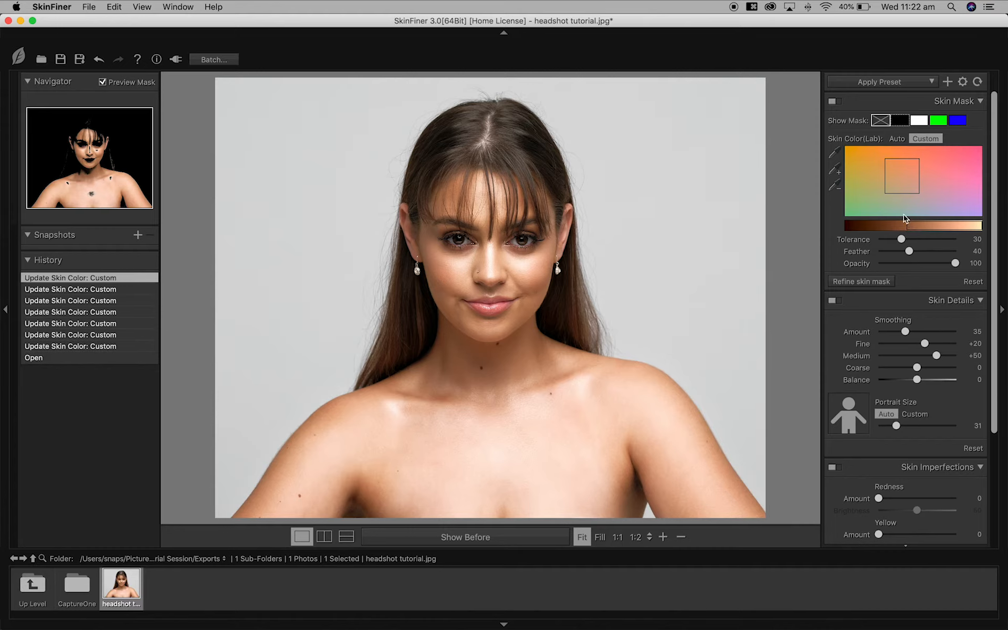
pyautogui.moveTo(996, 243); pyautogui.dragTo(992, 326)
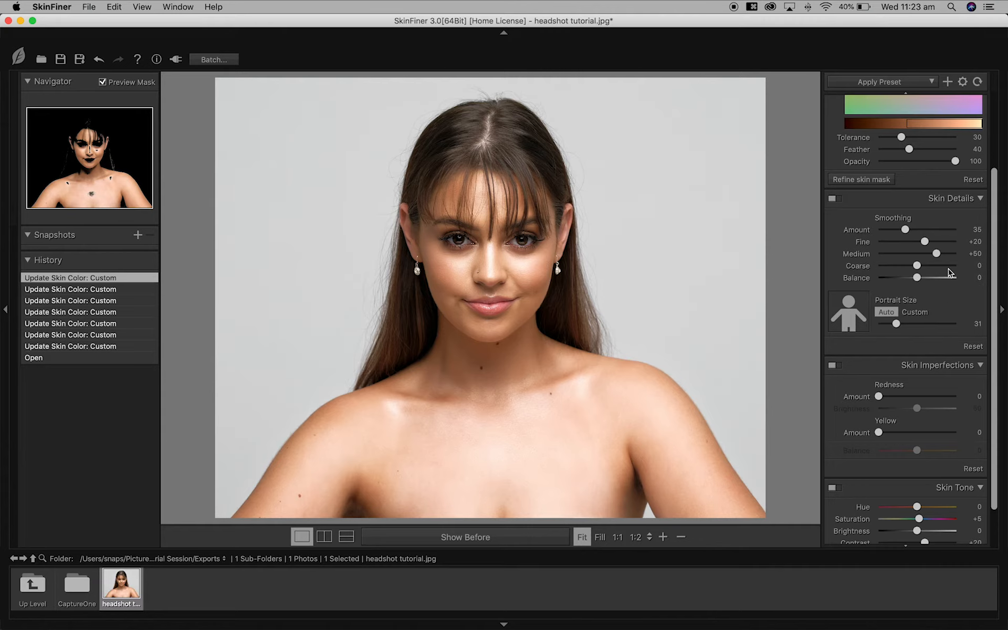
# - Set the Skin Tone Shadow slider to -5 and the Highlight slider to +20
pyautogui.moveTo(996, 275); pyautogui.dragTo(992, 315)
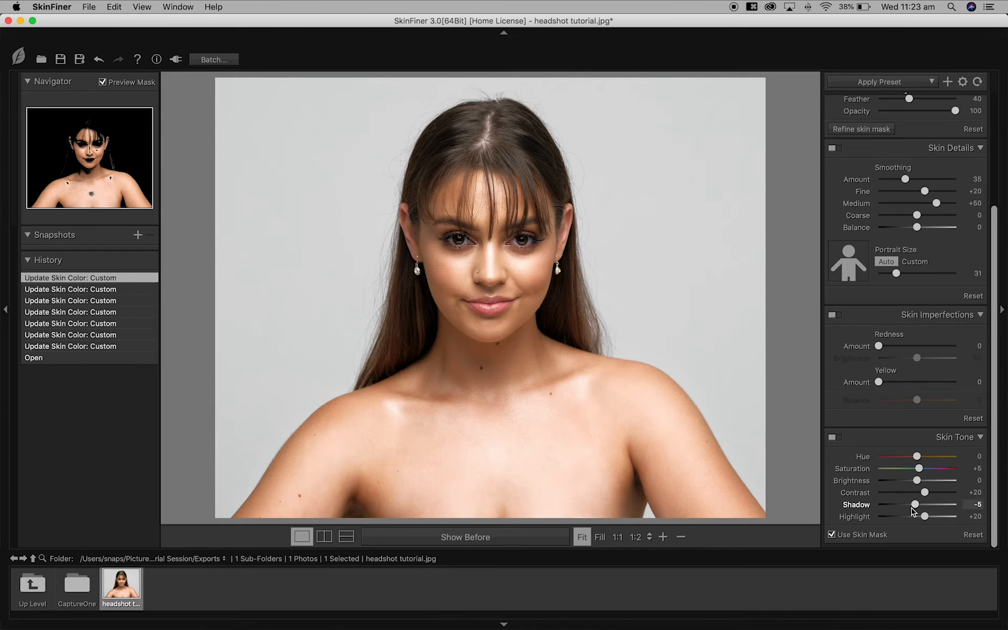
pyautogui.moveTo(916, 505)
pyautogui.mouseDown()
pyautogui.moveTo(857, 504)
pyautogui.moveTo(917, 507)
pyautogui.mouseUp()
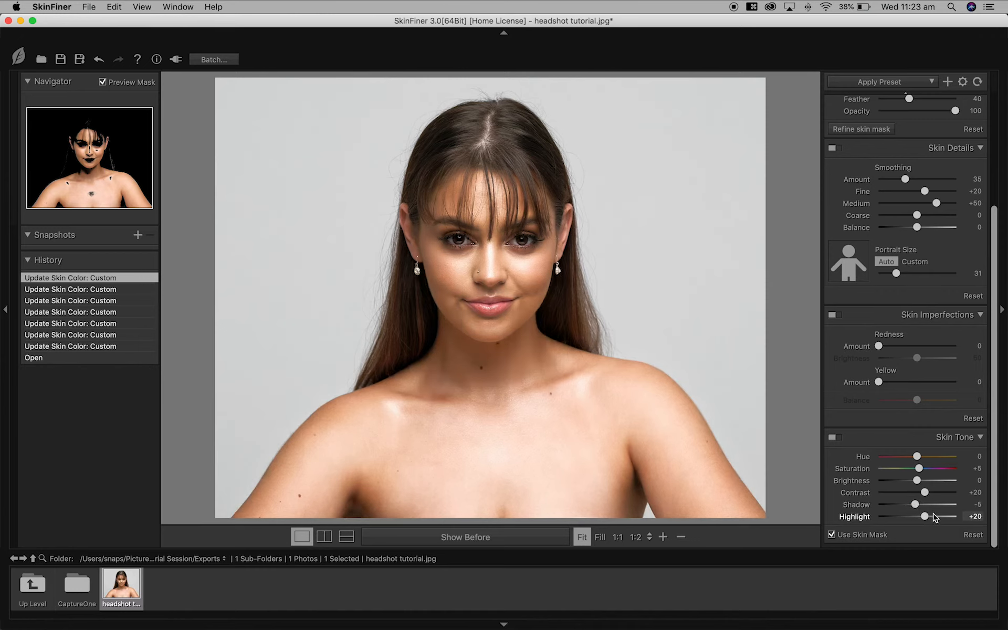
pyautogui.moveTo(926, 518)
pyautogui.mouseDown()
pyautogui.moveTo(976, 520)
pyautogui.moveTo(925, 519)
pyautogui.mouseUp()
pyautogui.click(511, 540)
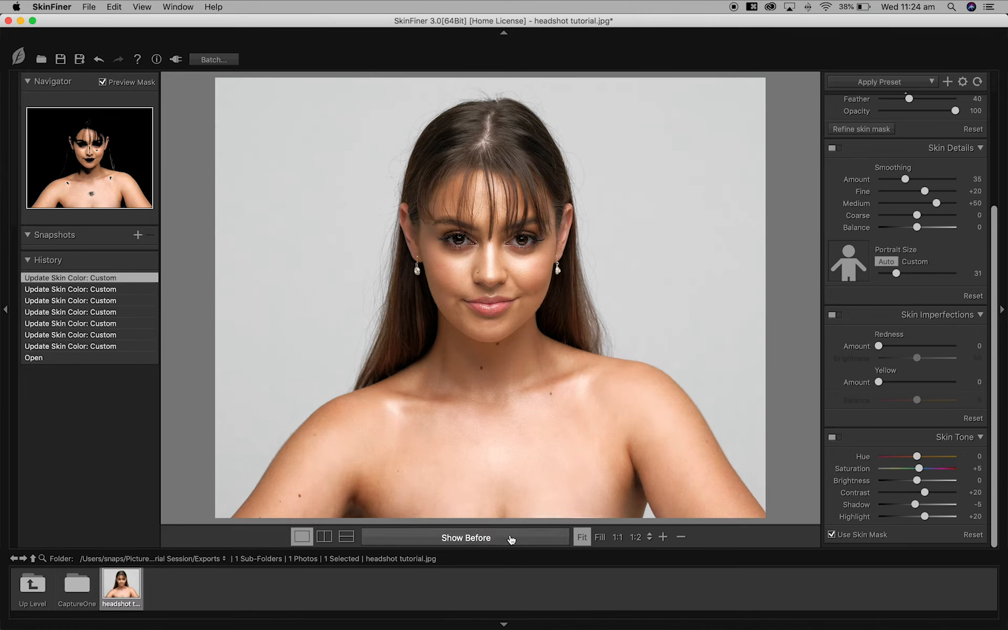
pyautogui.click(512, 540)
pyautogui.click(510, 539)
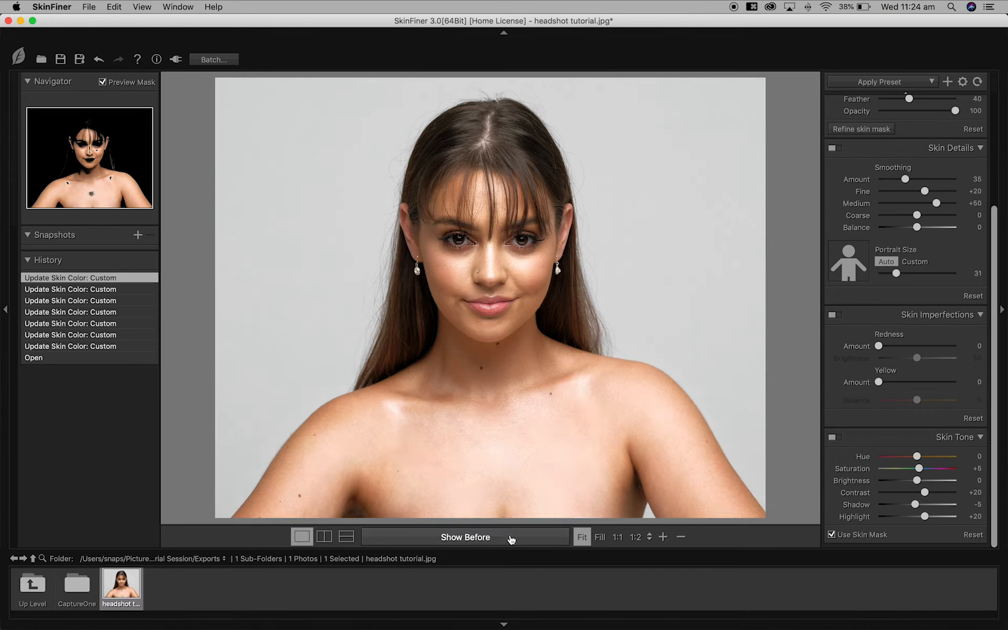
pyautogui.click(510, 539)
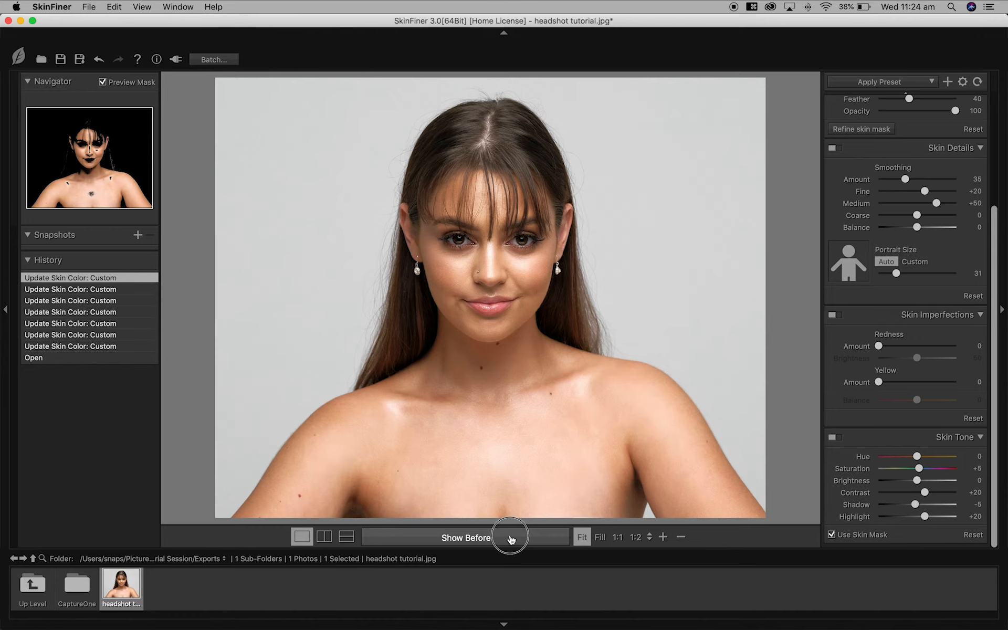
pyautogui.click(510, 539)
pyautogui.click(520, 233)
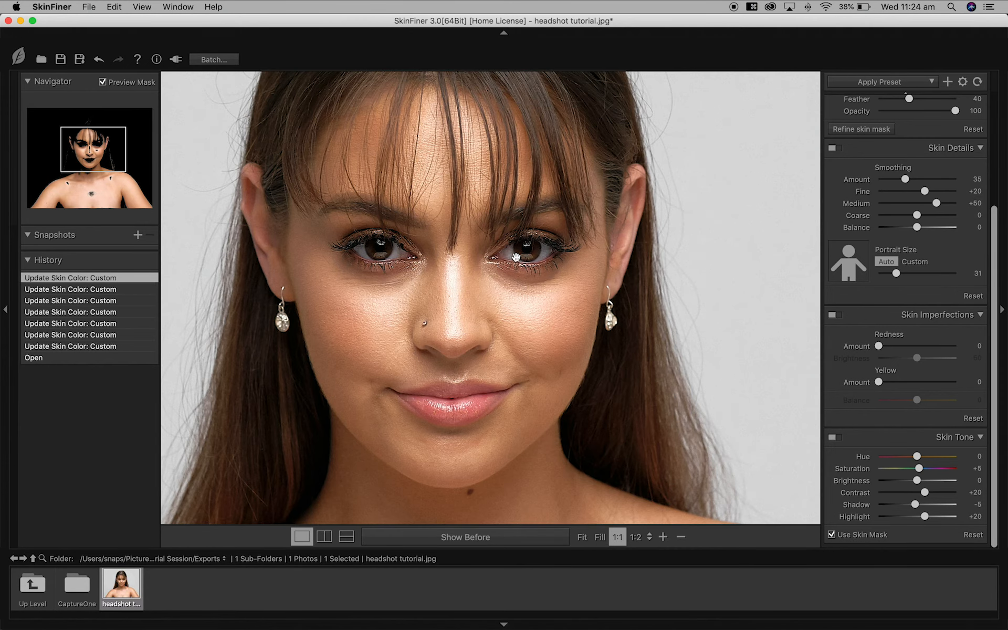
pyautogui.moveTo(558, 411); pyautogui.dragTo(648, 276)
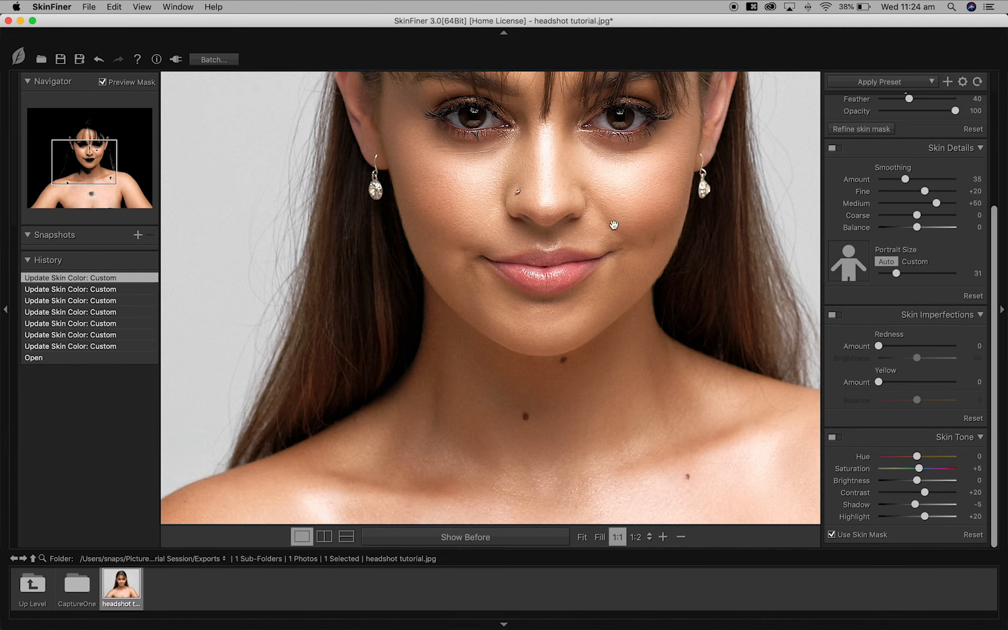
pyautogui.scroll(-5, 569, 275)
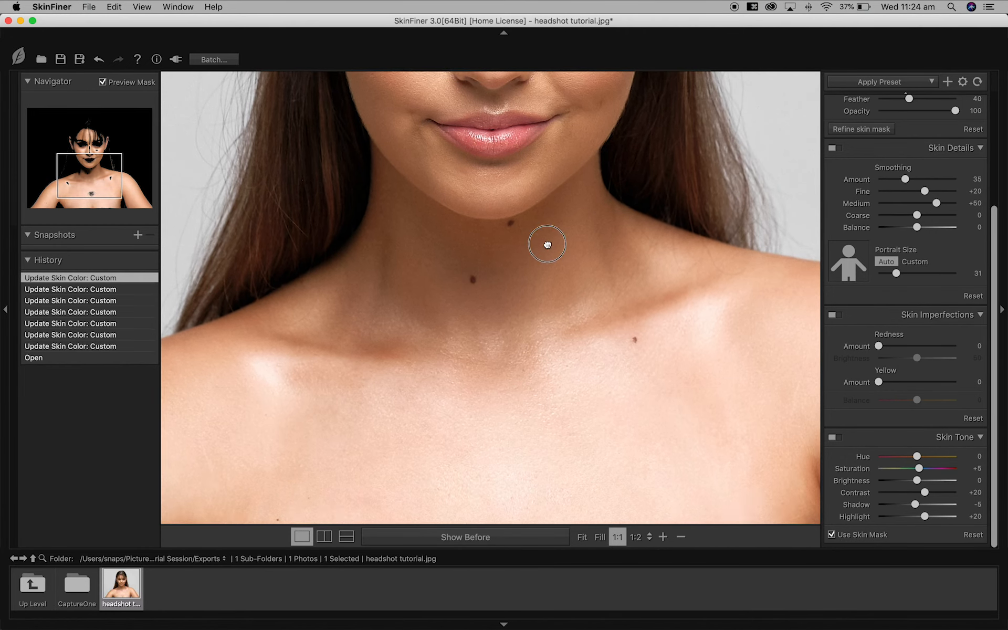
pyautogui.moveTo(545, 241); pyautogui.dragTo(583, 423)
pyautogui.click(520, 543)
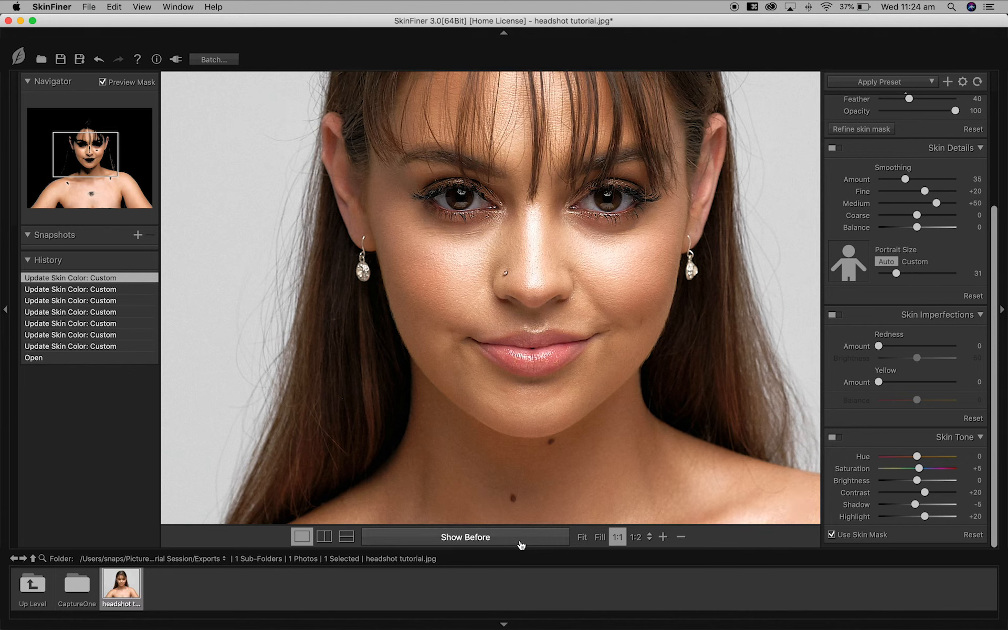
pyautogui.click(520, 544)
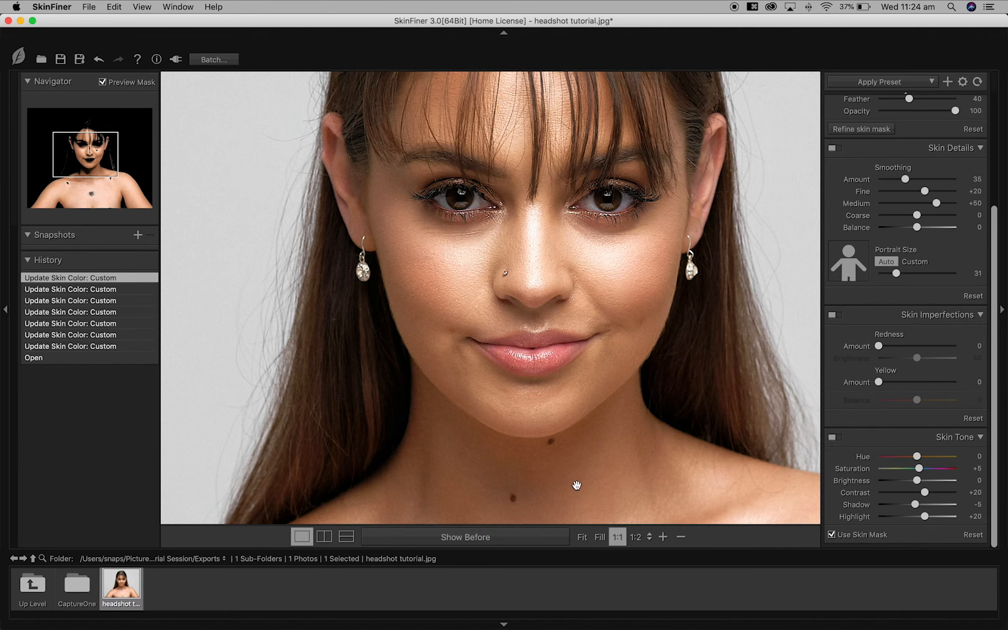
pyautogui.click(582, 537)
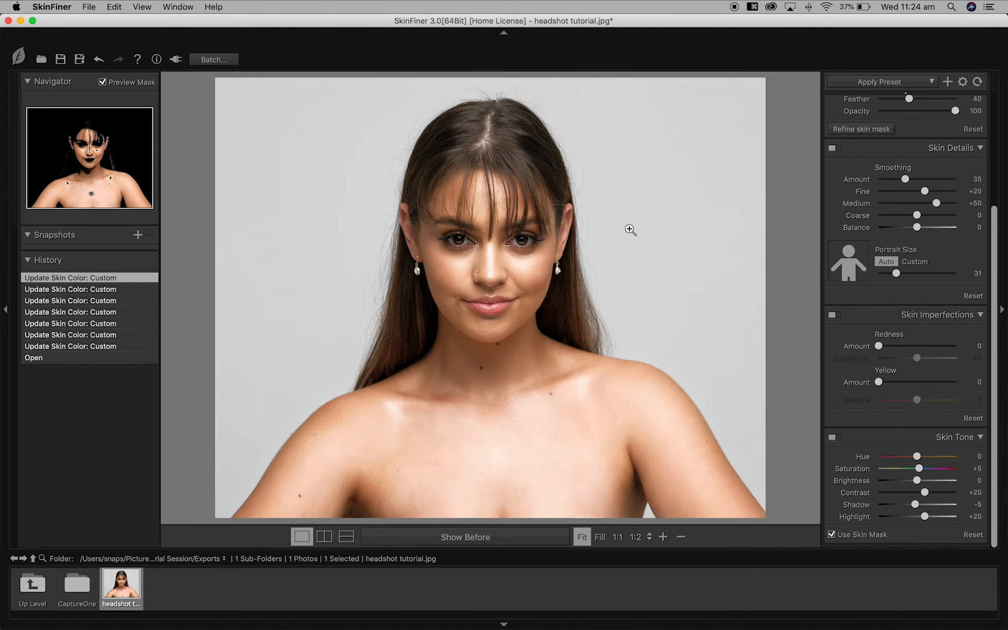
# - Save the retouched photo over headshot tutorial.jpg in Exports, then switch back to Capture One
pyautogui.press('super+shift+s')
pyautogui.click(707, 295)
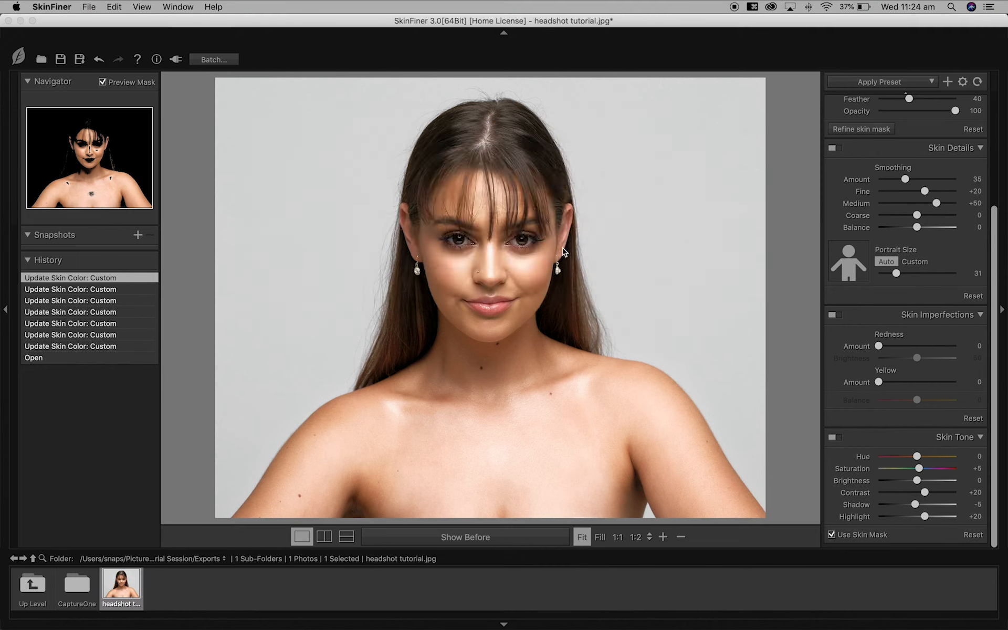
pyautogui.click(566, 248)
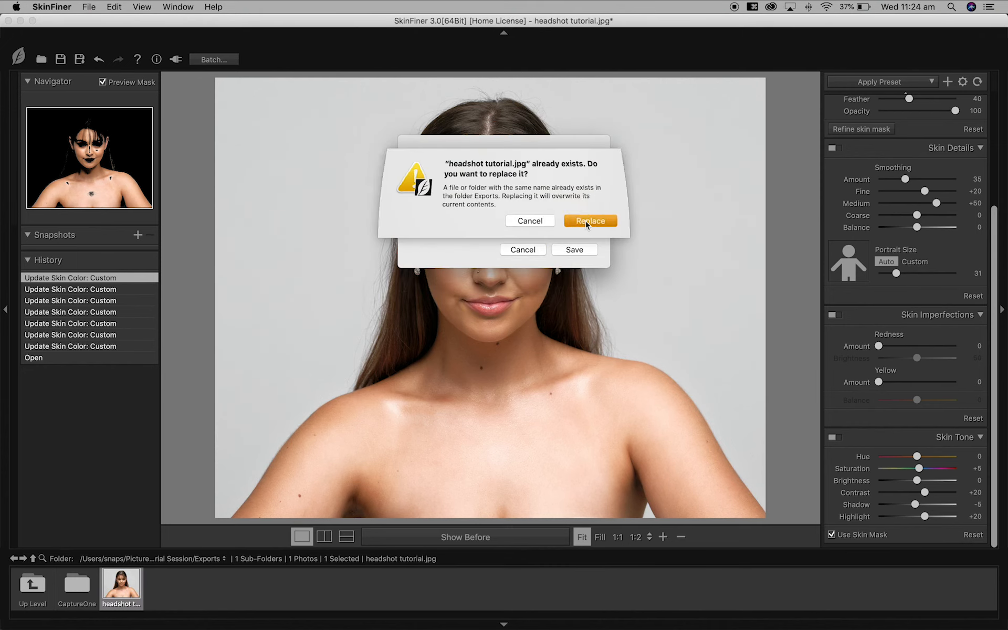
pyautogui.click(587, 222)
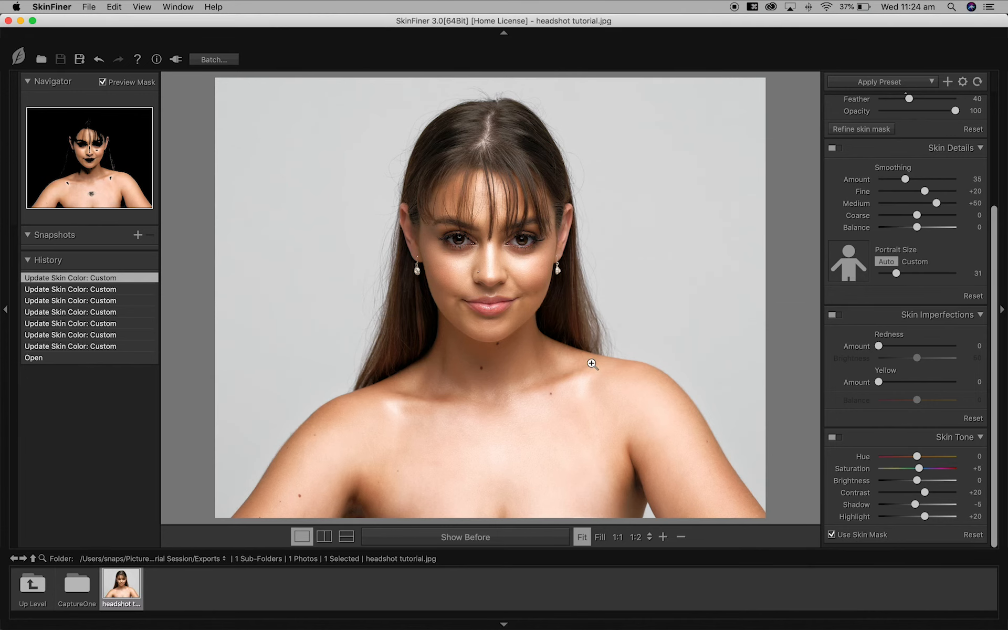
pyautogui.click(651, 612)
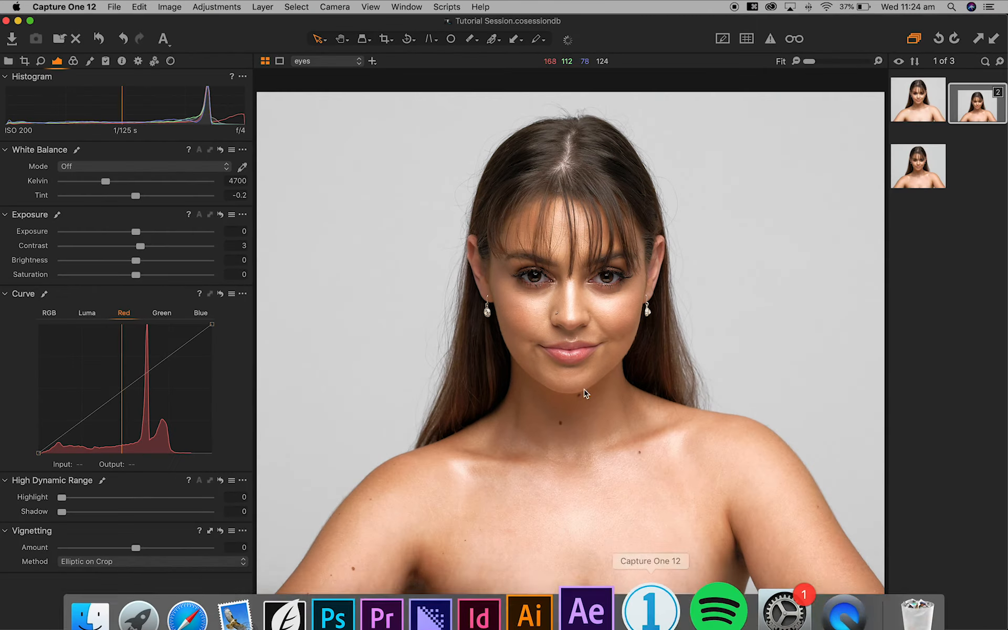
# - View the saved headshot in the session's Output Folder with enlarged thumbnails
pyautogui.click(9, 61)
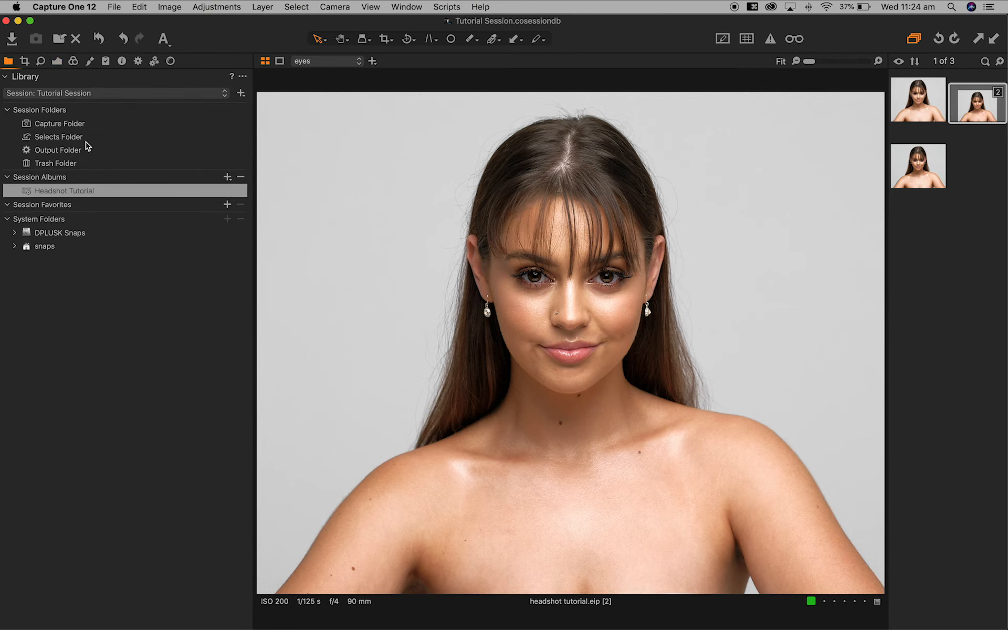
pyautogui.click(62, 150)
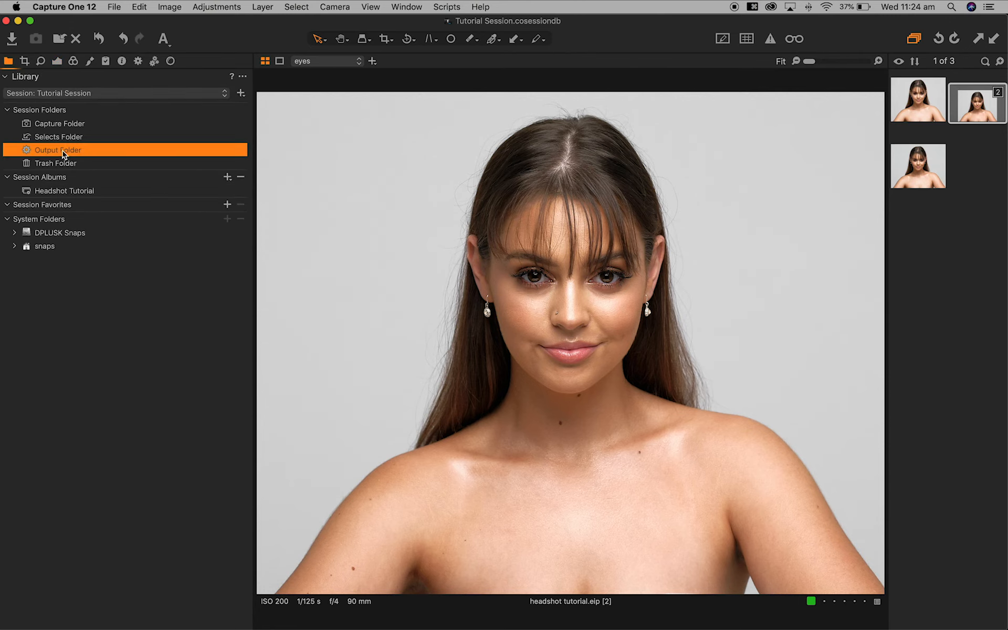
pyautogui.click(914, 87)
pyautogui.click(1000, 61)
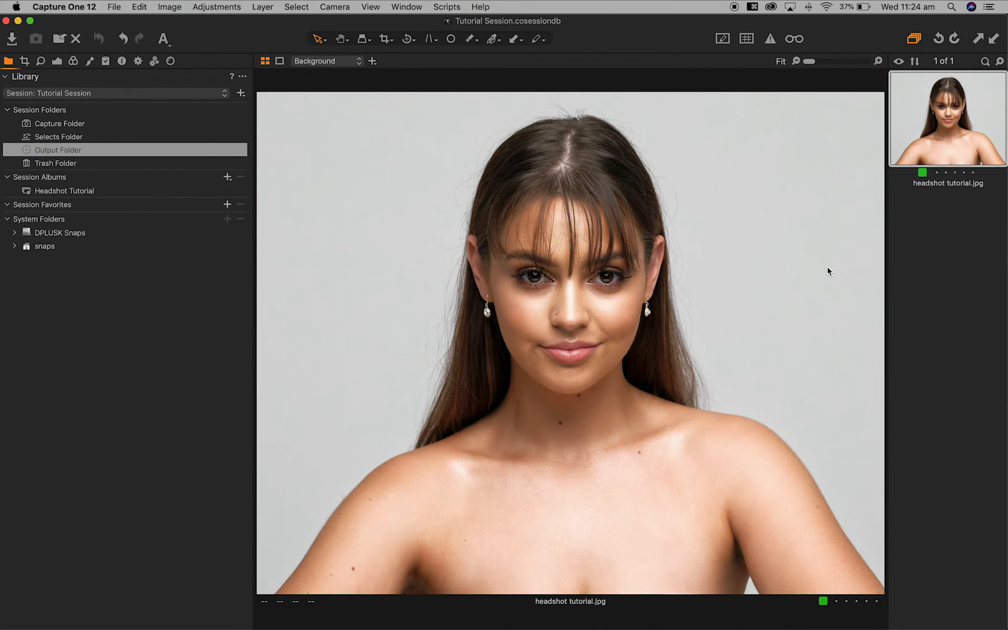
# - In the Headshot Tutorial album, reset the .eip variant and compare it with the retouched JPEG
pyautogui.click(89, 195)
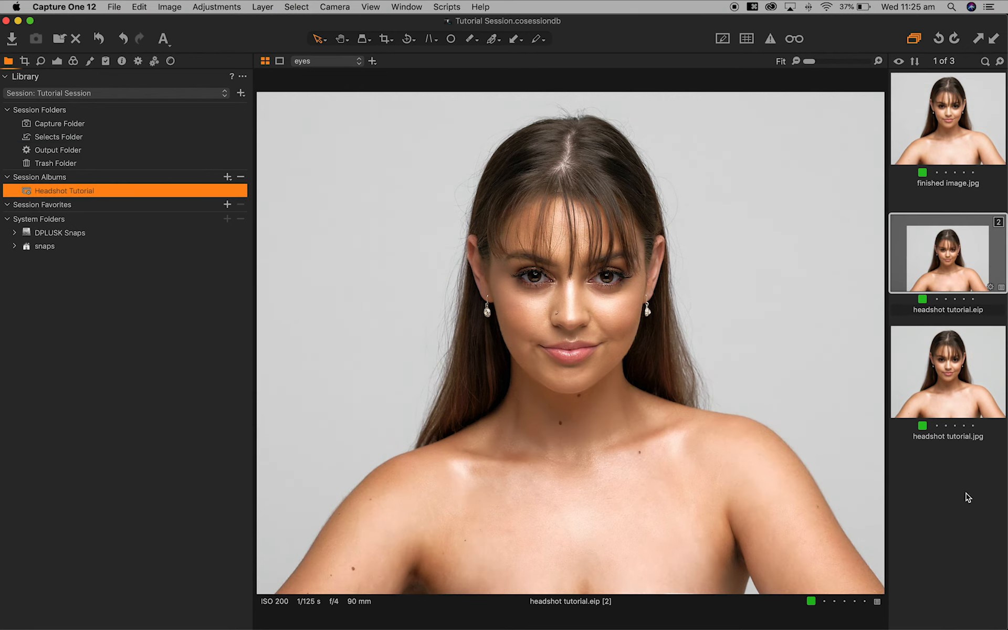
pyautogui.click(946, 476)
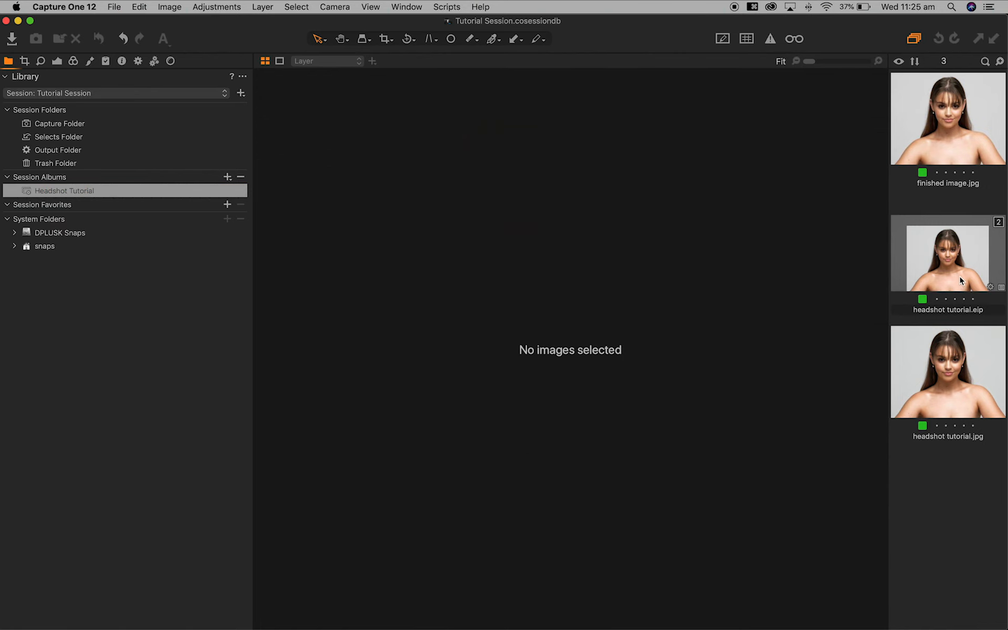
pyautogui.click(961, 281)
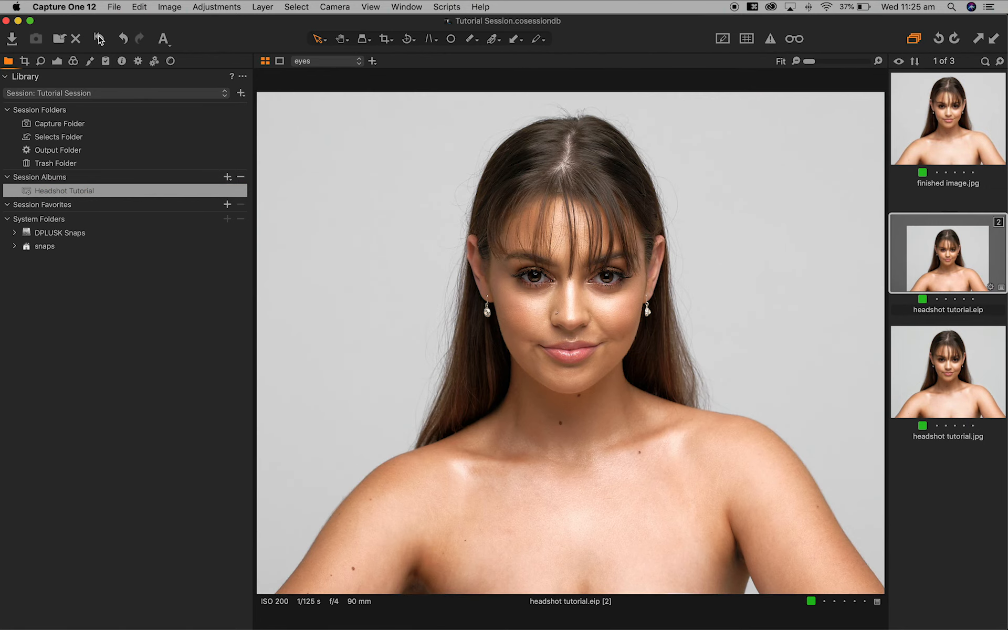
pyautogui.click(99, 39)
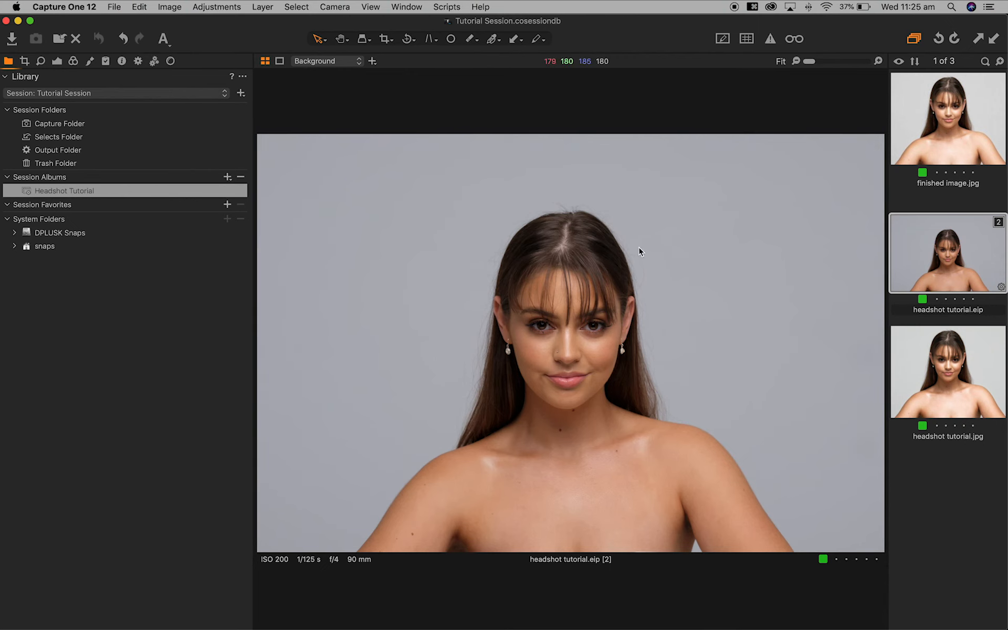
pyautogui.click(964, 388)
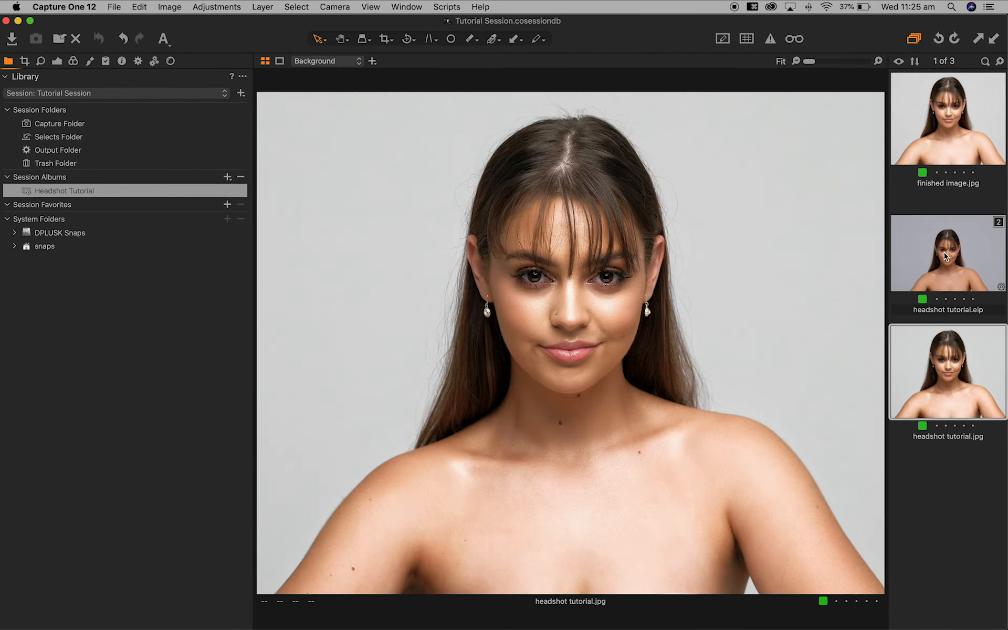
pyautogui.click(946, 257)
pyautogui.click(954, 374)
pyautogui.moveTo(252, 271); pyautogui.dragTo(147, 270)
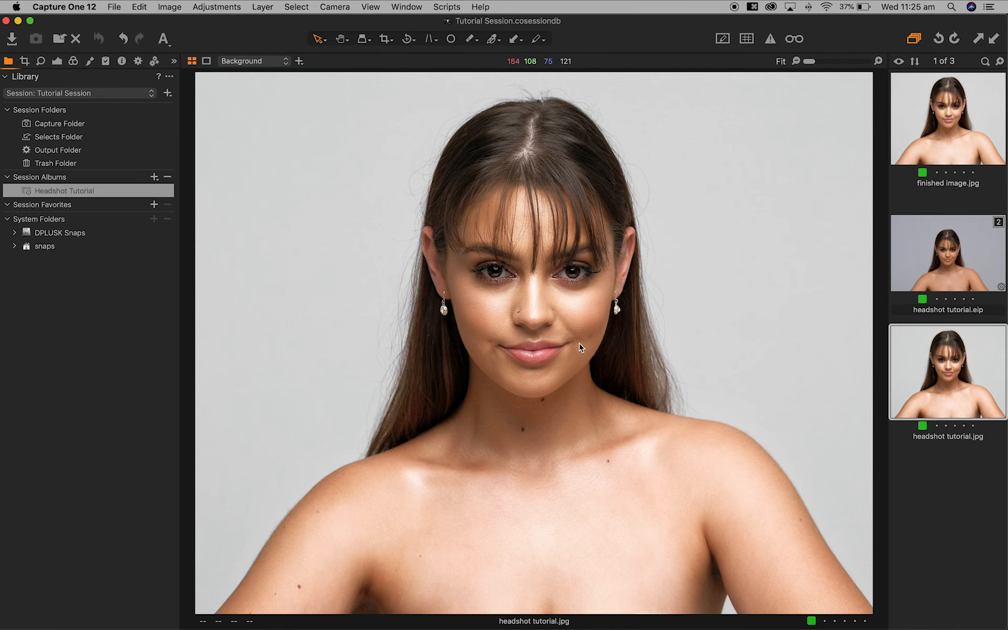